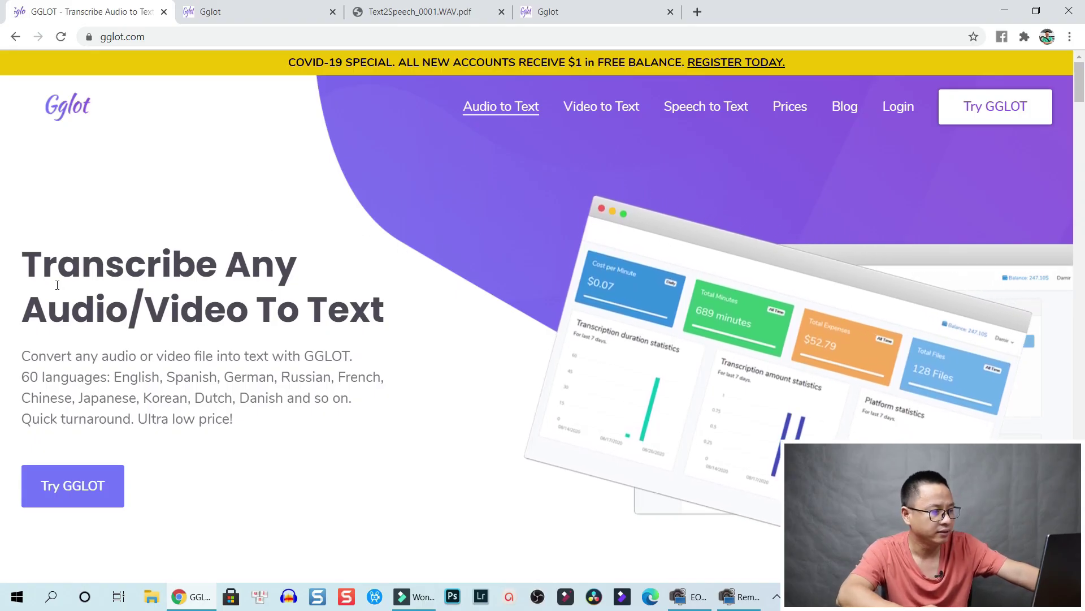
# Look through the home page's service overview and the cards on uploading files, making a payment and downloading the transcript
pyautogui.scroll(-1, 320, 275)
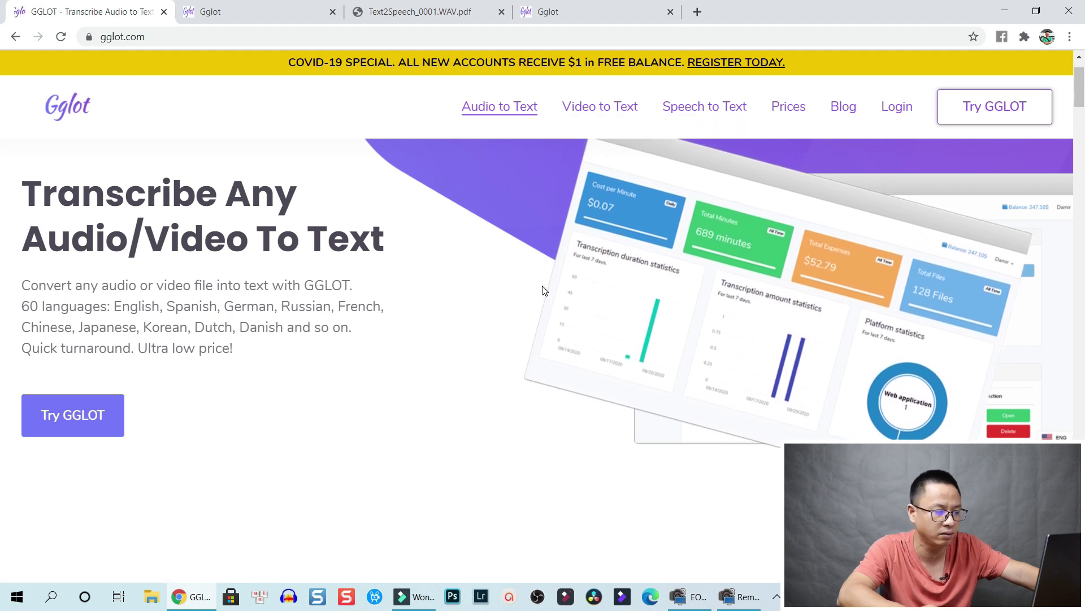
pyautogui.scroll(-5, 544, 291)
pyautogui.scroll(-8, 544, 291)
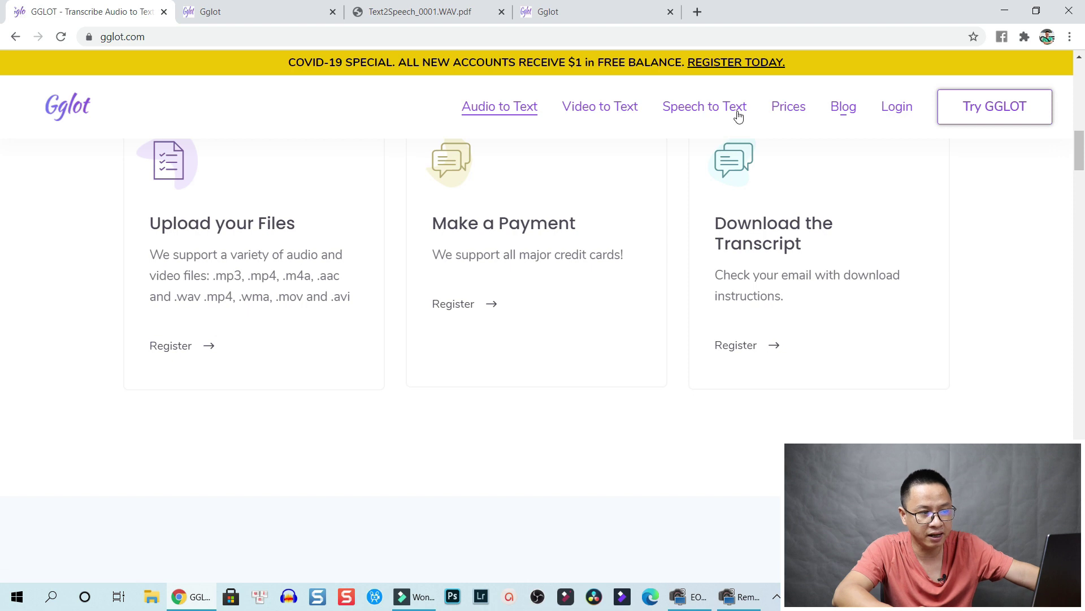
# Compare the yearly and monthly prices and included features of the Start, Business and PRO plans
pyautogui.click(793, 115)
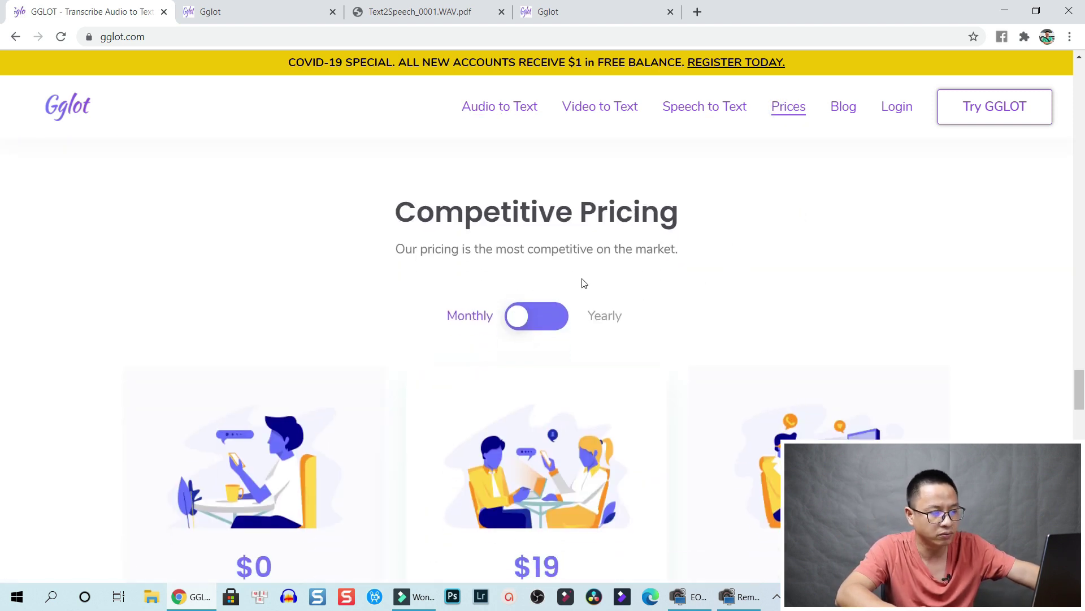
pyautogui.click(562, 323)
pyautogui.scroll(-5, 579, 311)
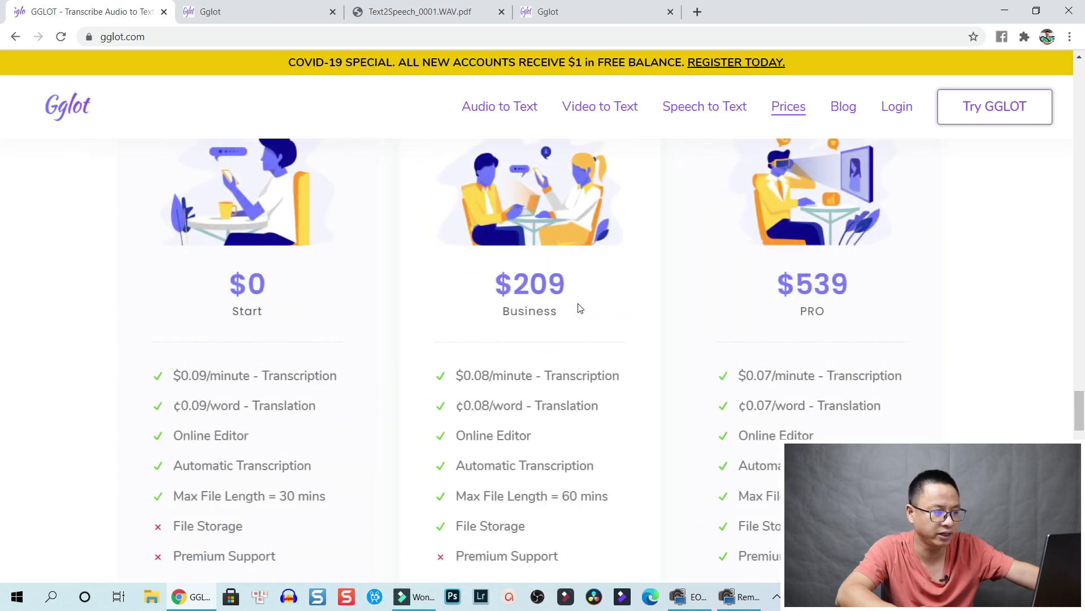
pyautogui.scroll(3, 577, 287)
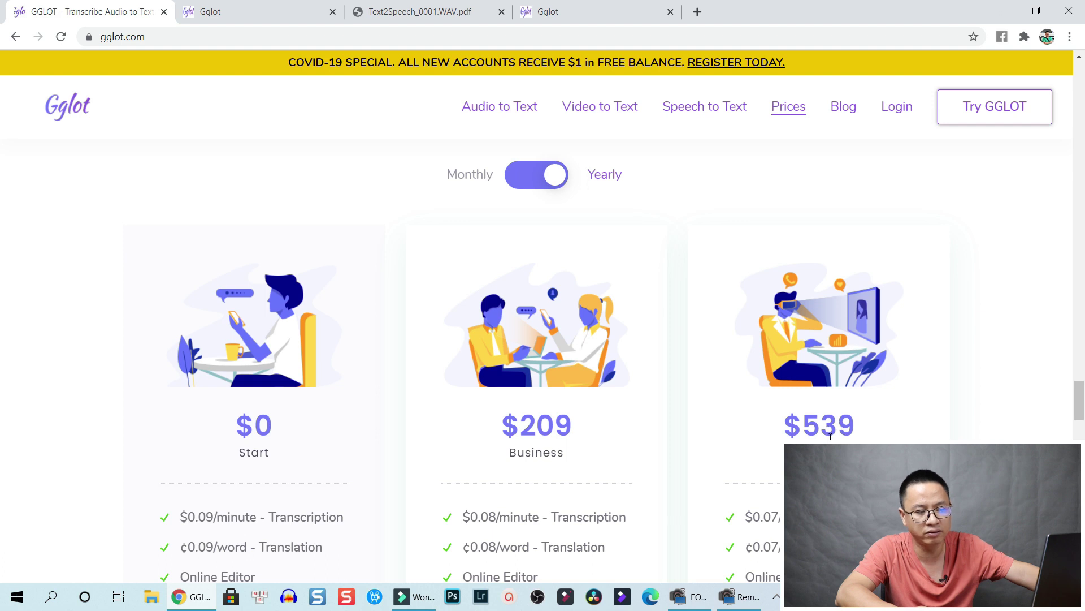
pyautogui.scroll(3, 822, 435)
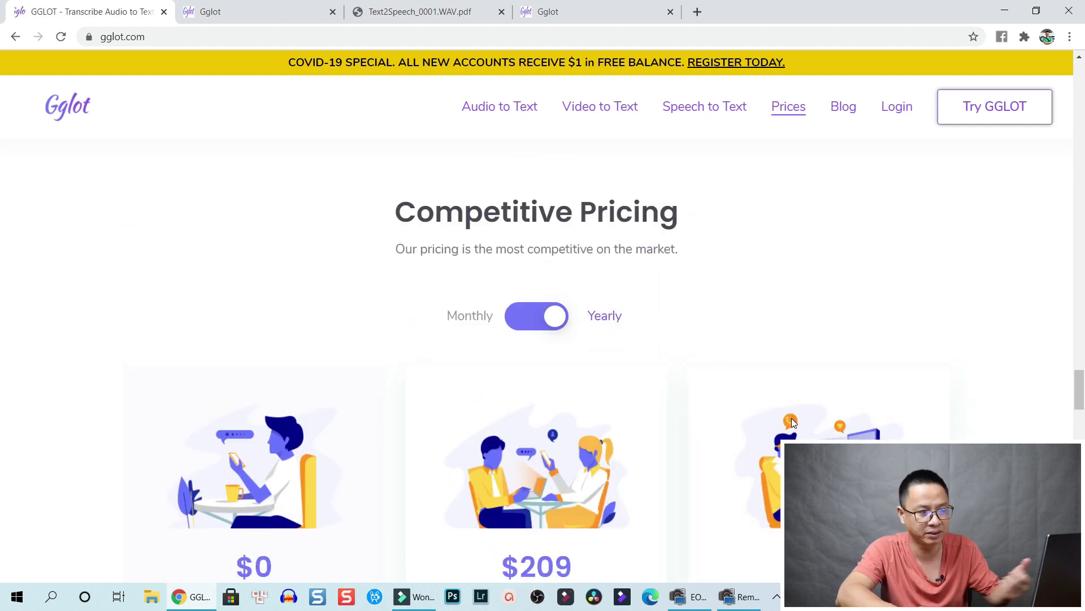
pyautogui.click(521, 327)
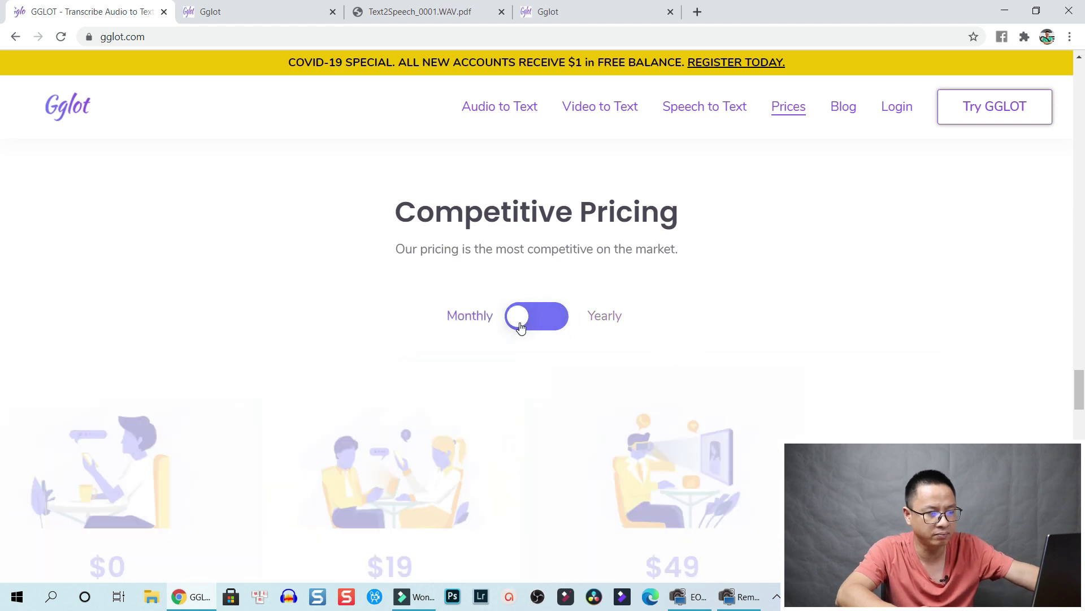
pyautogui.scroll(-5, 625, 359)
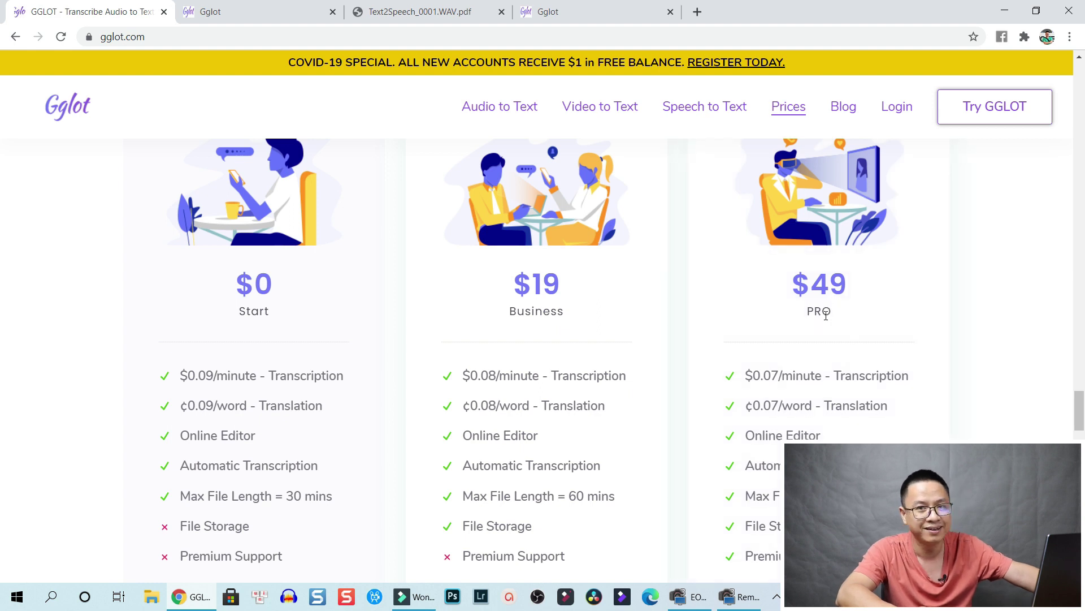
pyautogui.scroll(-4, 821, 334)
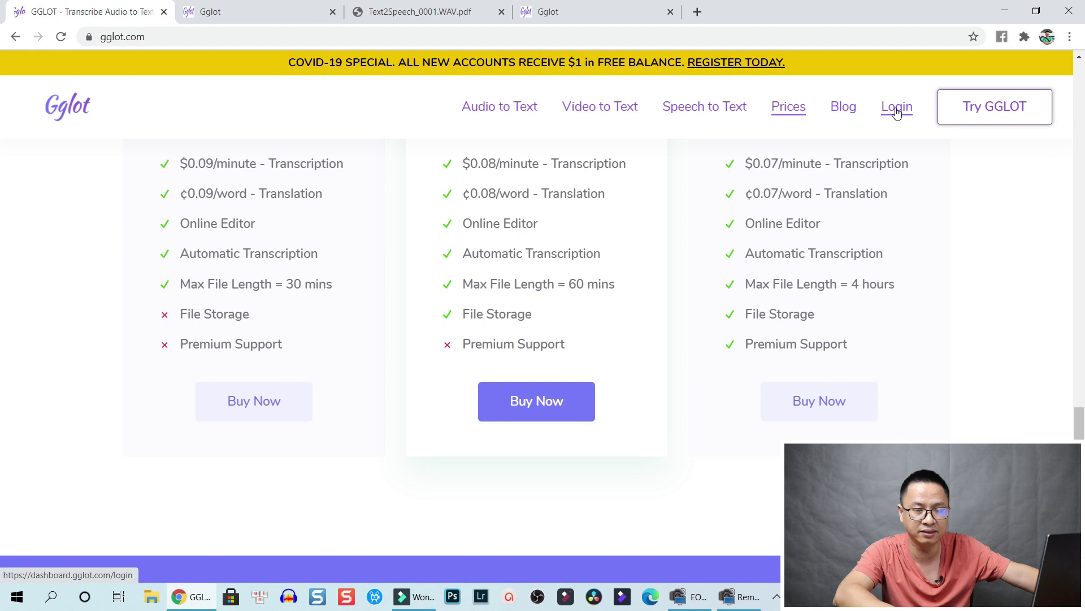
# Enter the account dashboard and open the Transcriptions page
pyautogui.click(538, 404)
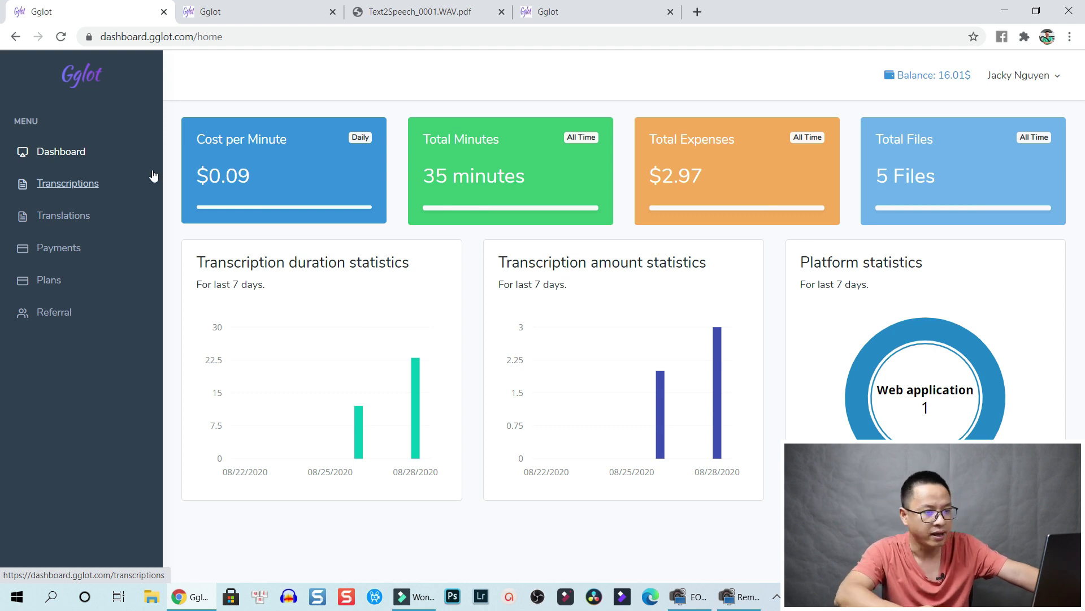
pyautogui.click(1032, 83)
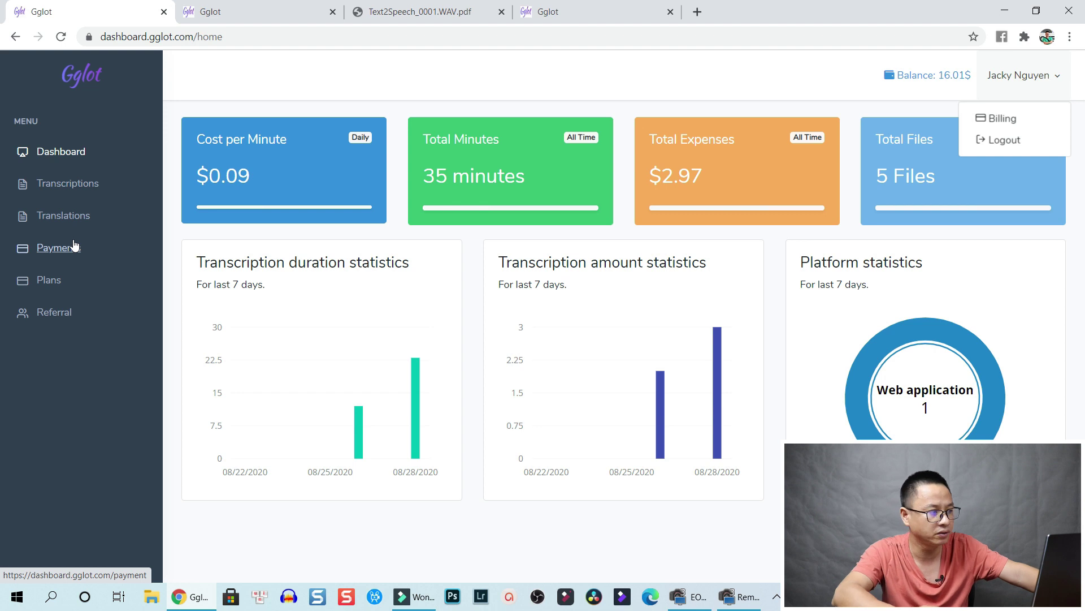
pyautogui.click(64, 189)
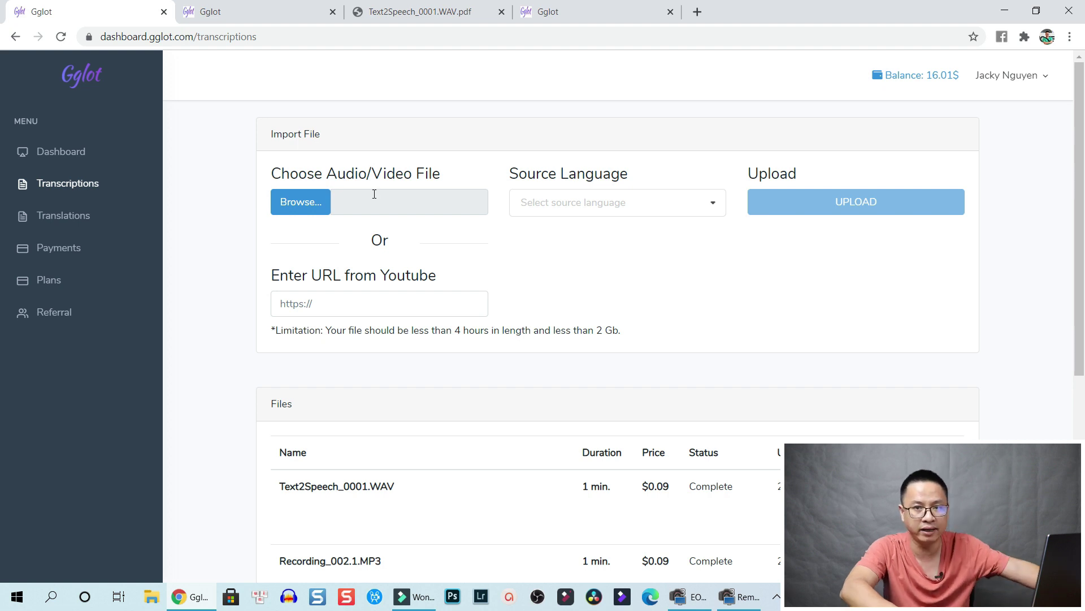
# Choose Text2Speech_0002.WAV from the Desktop as the audio file to import
pyautogui.click(294, 208)
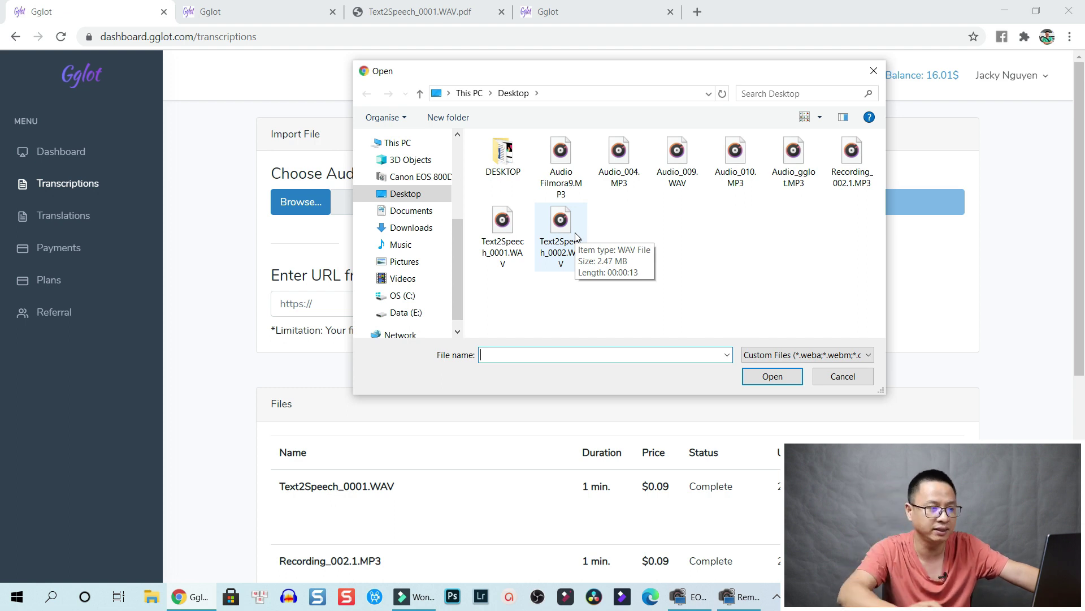
pyautogui.click(551, 228)
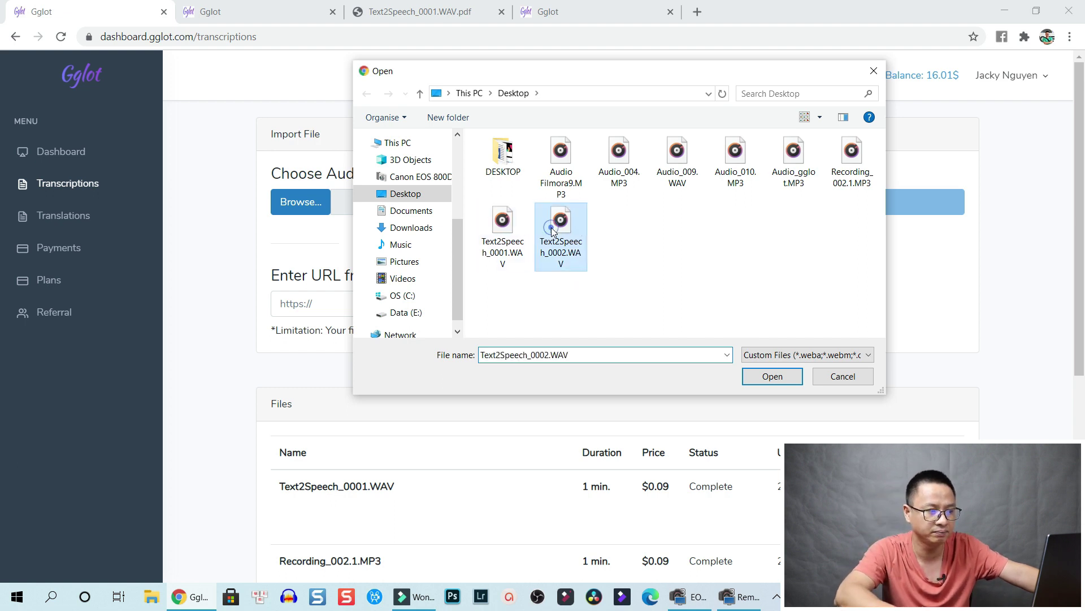
pyautogui.click(772, 377)
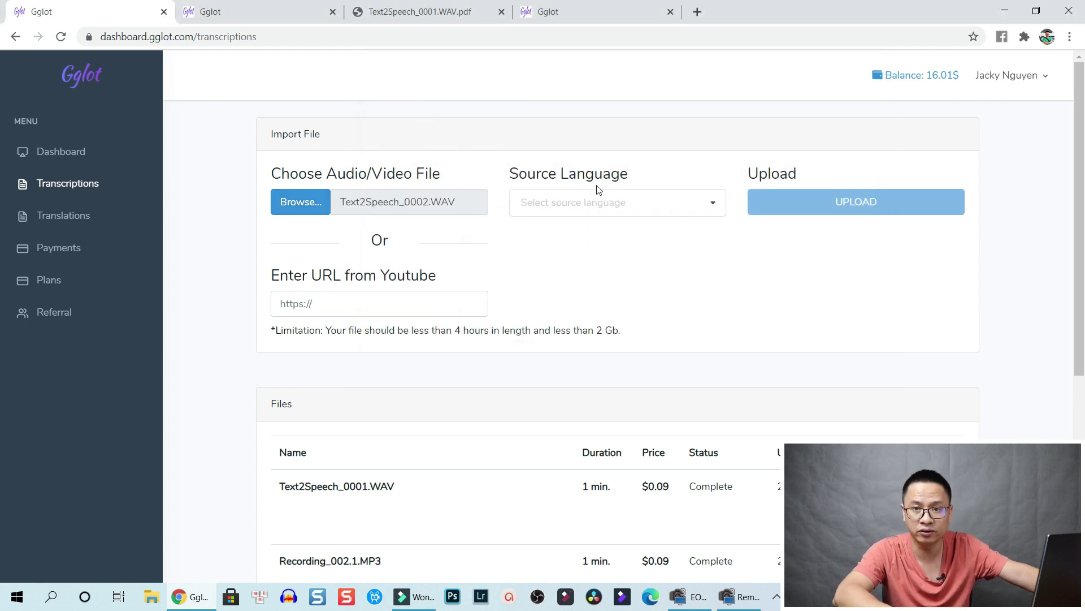
# Set the source language of the imported audio file to English (United States)
pyautogui.click(711, 209)
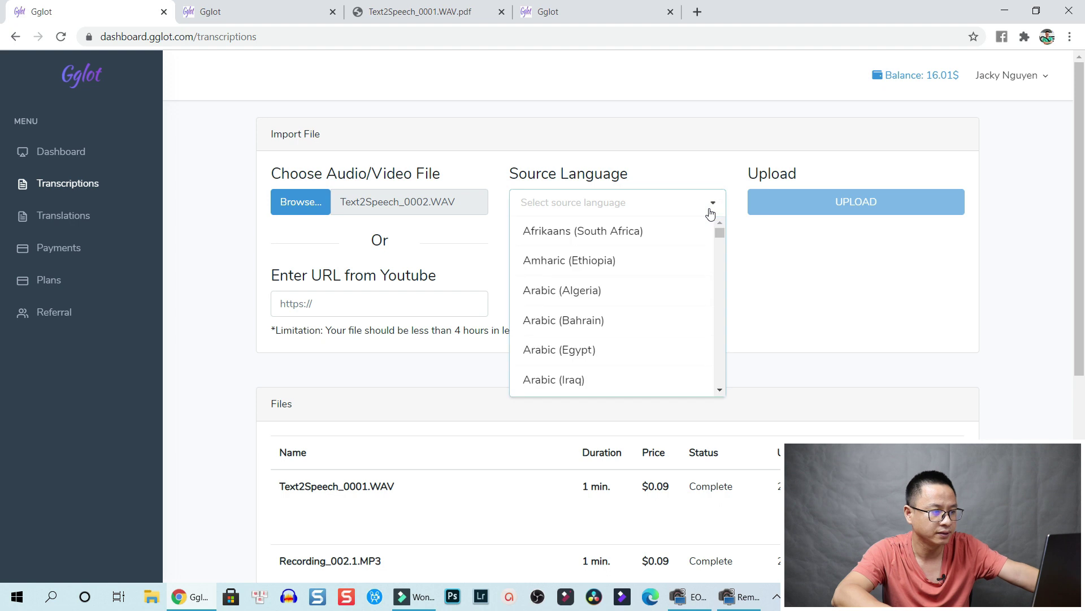
pyautogui.scroll(-7, 615, 295)
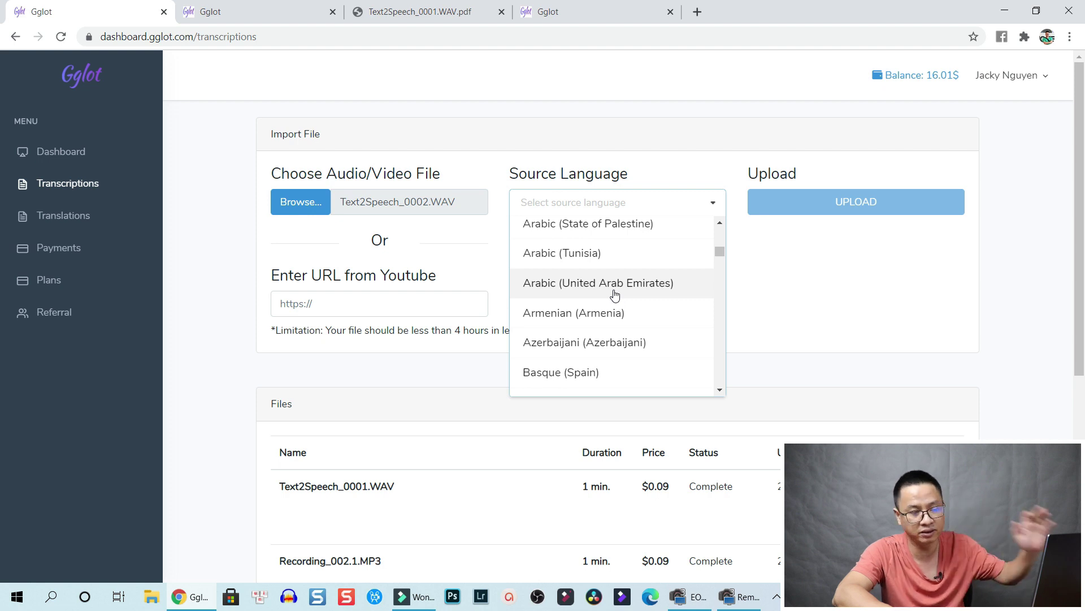
pyautogui.scroll(-6, 620, 303)
pyautogui.scroll(-5, 618, 307)
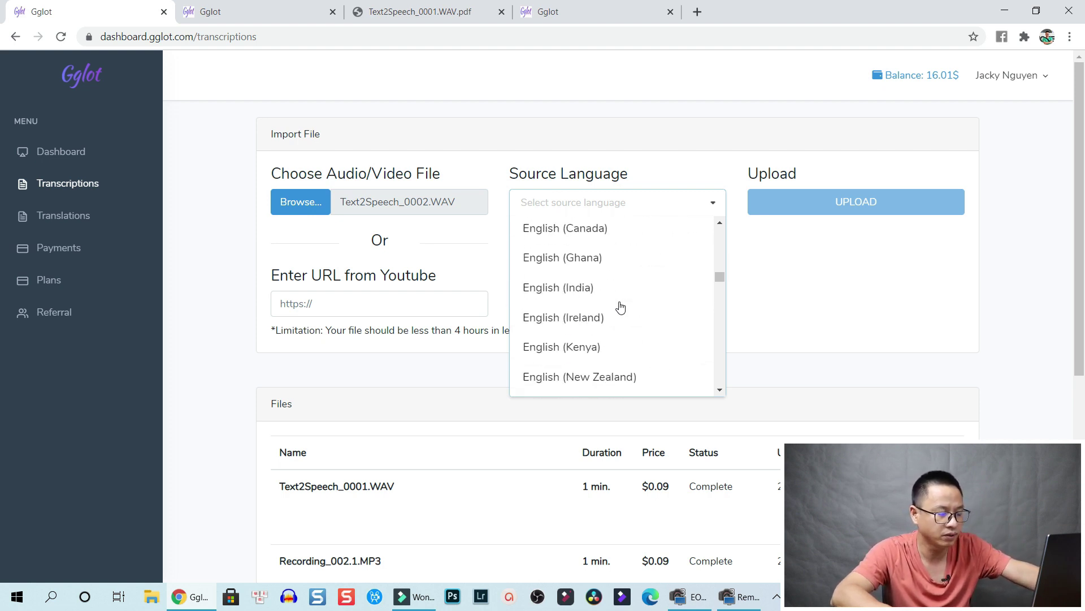
pyautogui.scroll(-4, 599, 323)
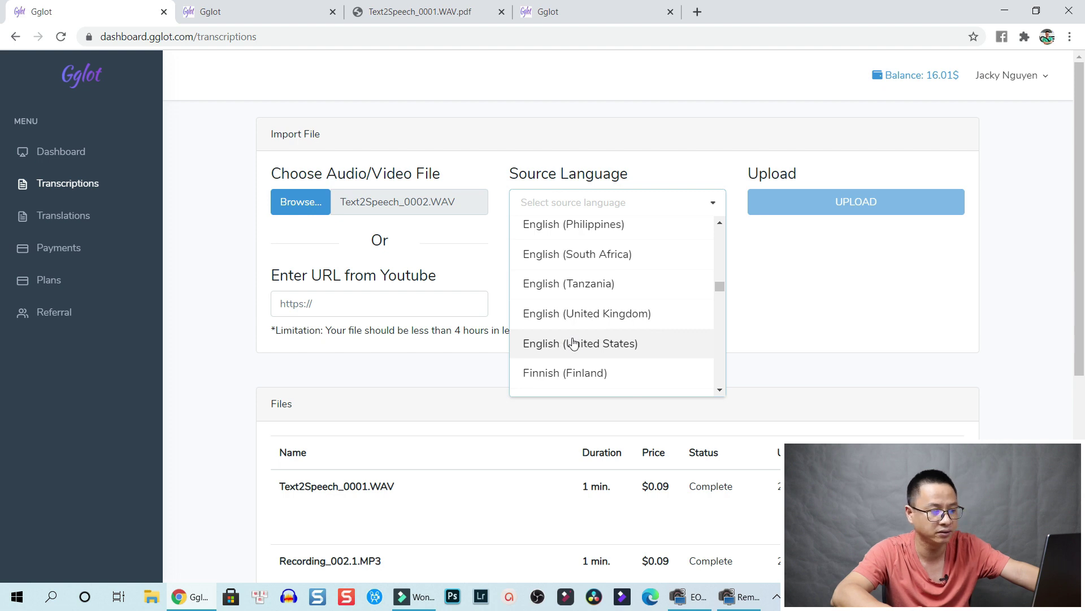
pyautogui.click(573, 344)
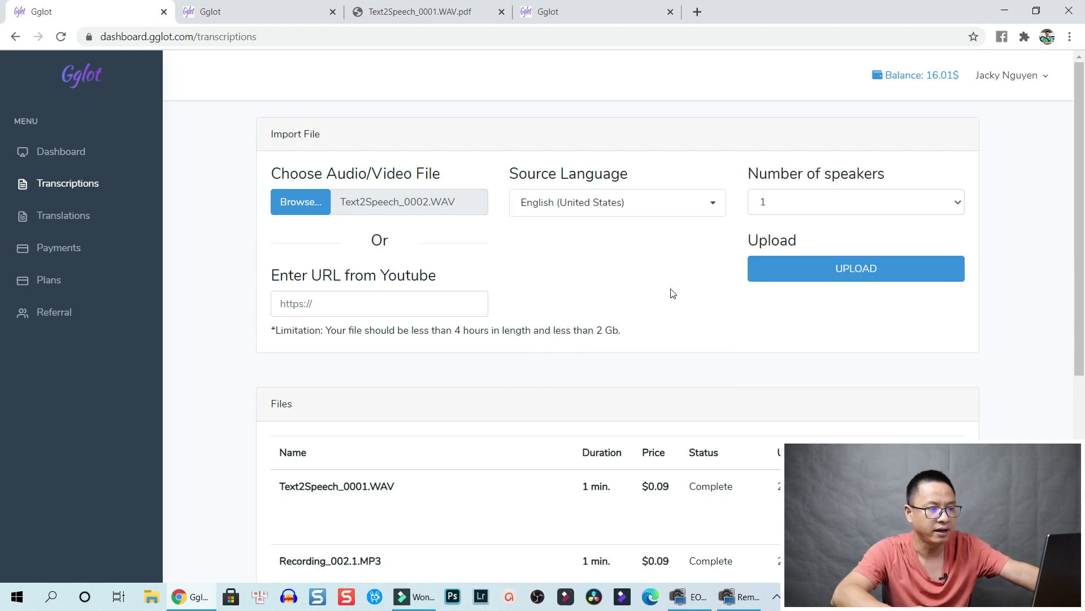
# Set the number of speakers to 1 and upload the audio file
pyautogui.click(868, 209)
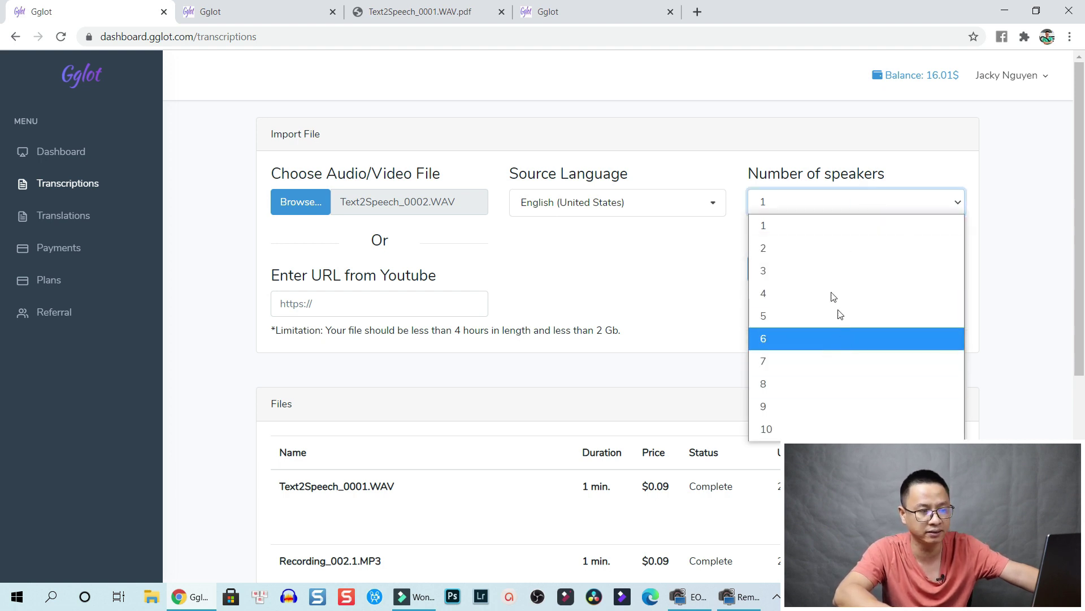
pyautogui.click(781, 226)
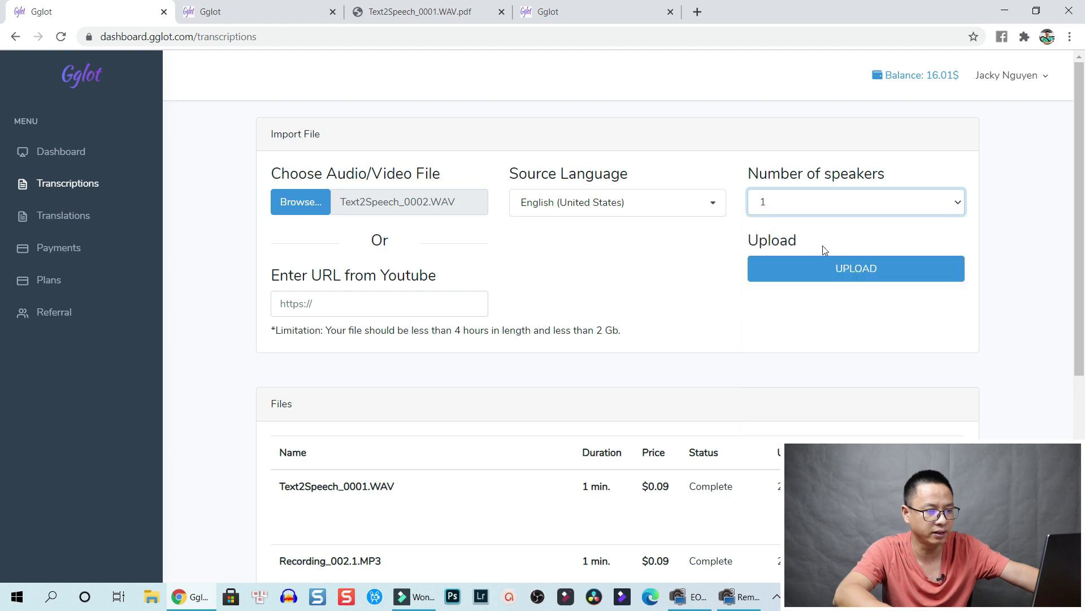
pyautogui.click(839, 276)
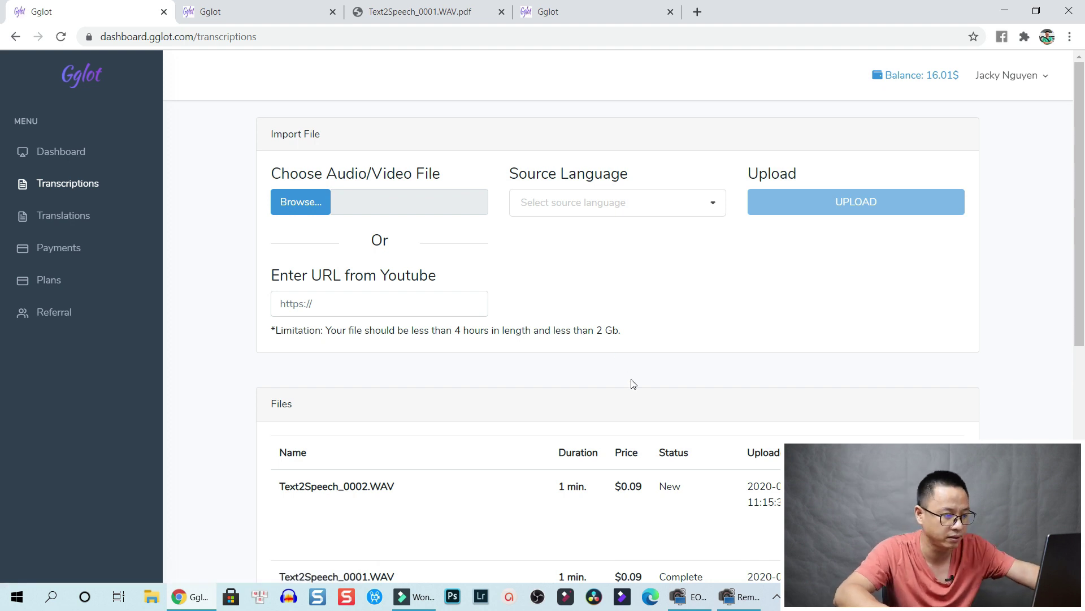
# Request the transcription of the newly uploaded Text2Speech_0002.WAV in the file list
pyautogui.scroll(-3, 633, 384)
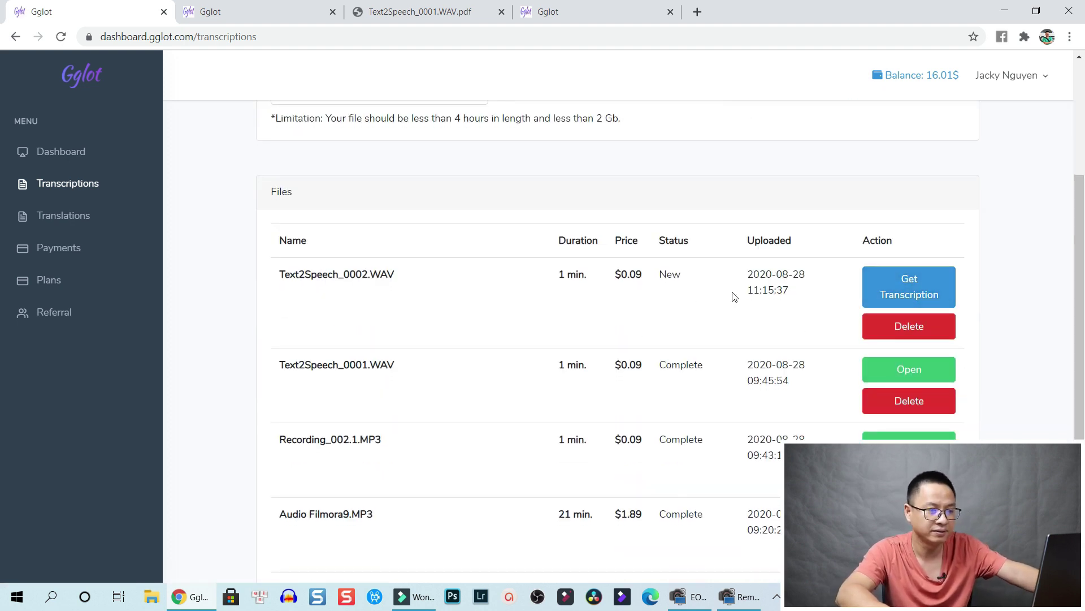
pyautogui.scroll(3, 579, 308)
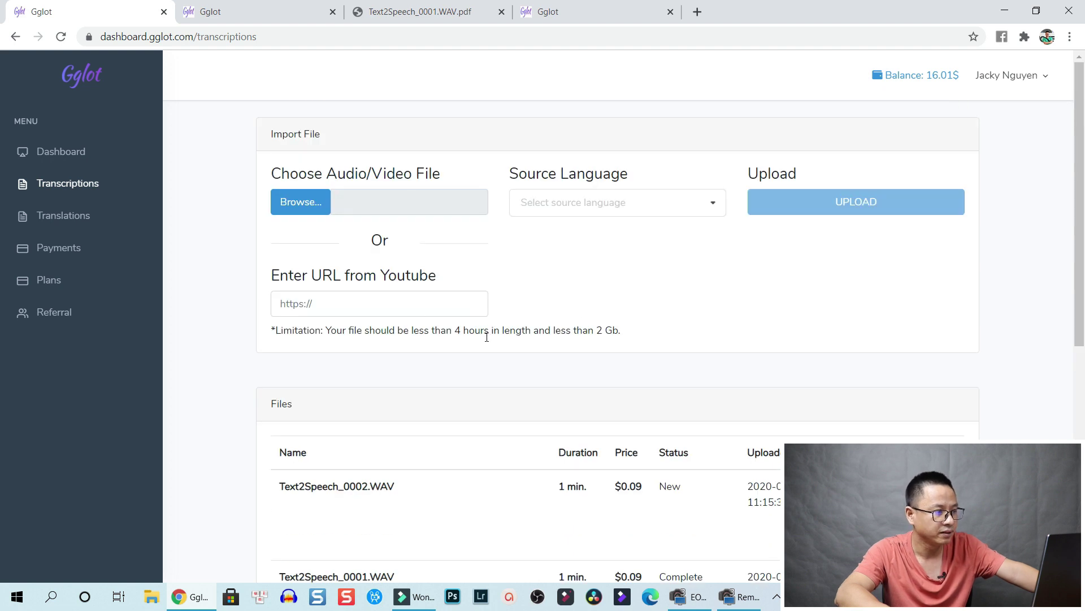
pyautogui.scroll(-3, 593, 358)
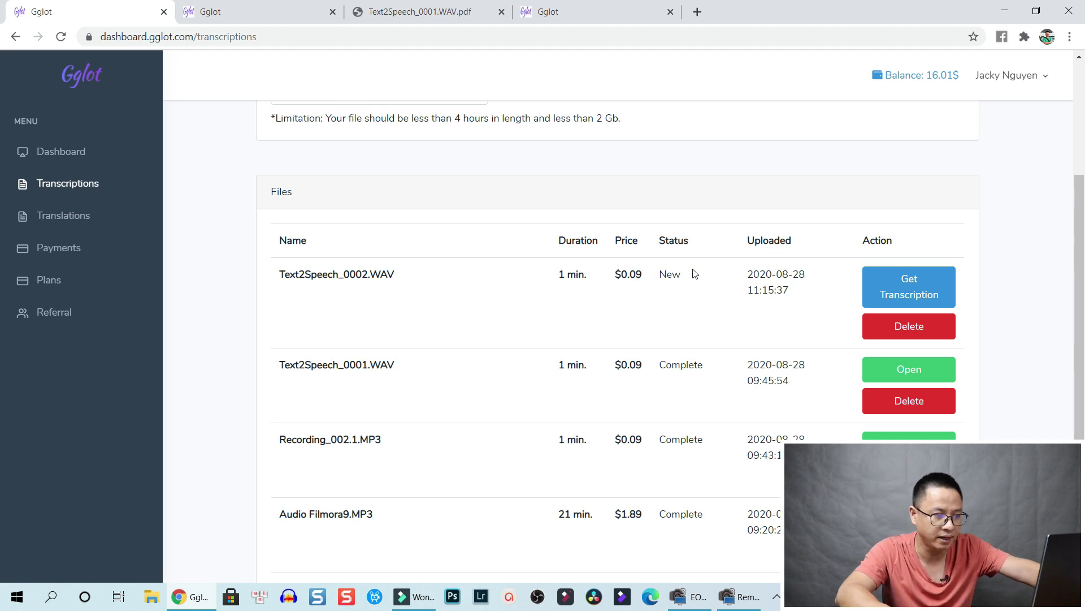
pyautogui.click(913, 289)
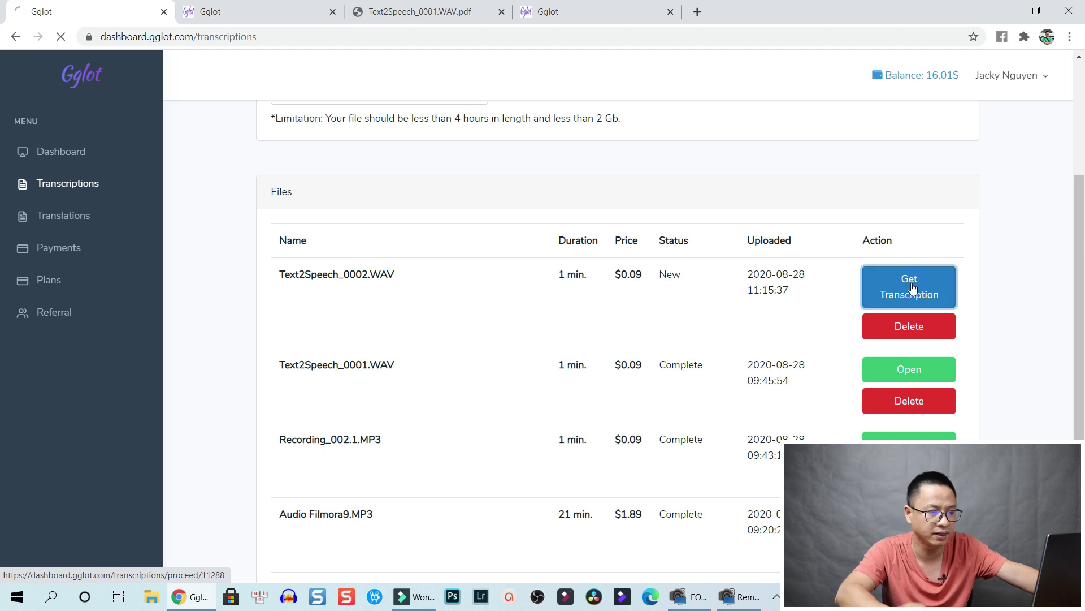
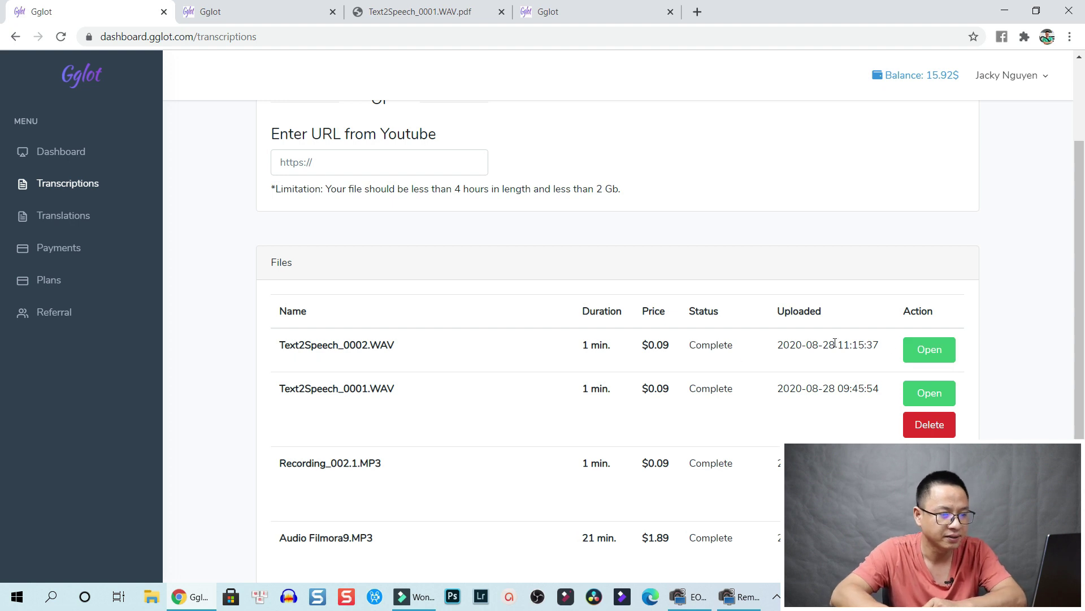
# Open the Text2Speech_0002.WAV transcript in the editor and play the recording through to check the text against it
pyautogui.click(922, 351)
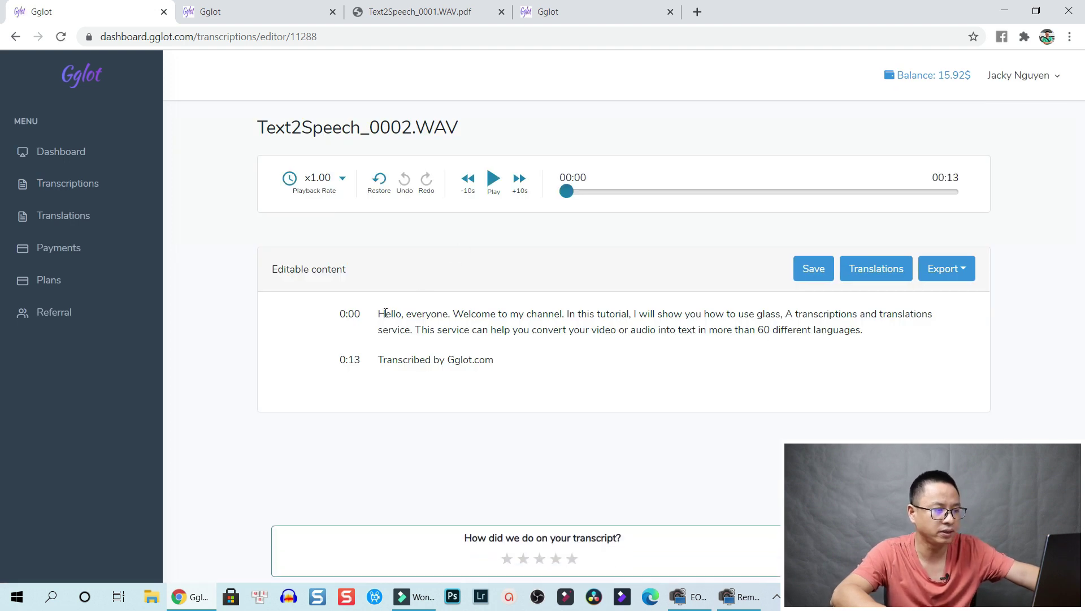
pyautogui.moveTo(384, 314); pyautogui.dragTo(881, 345)
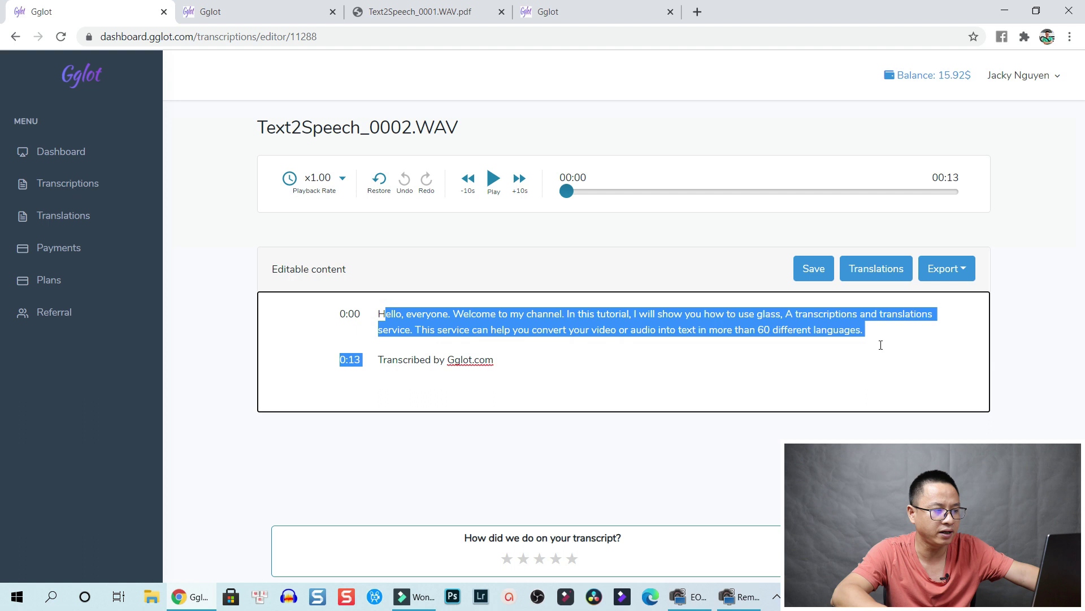
pyautogui.click(601, 306)
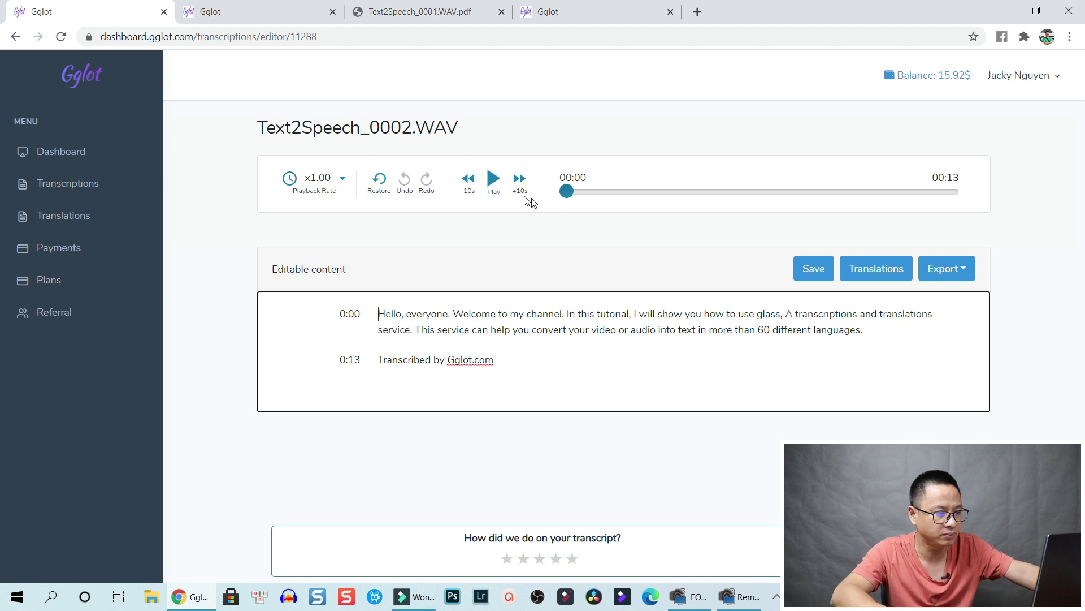
pyautogui.click(493, 179)
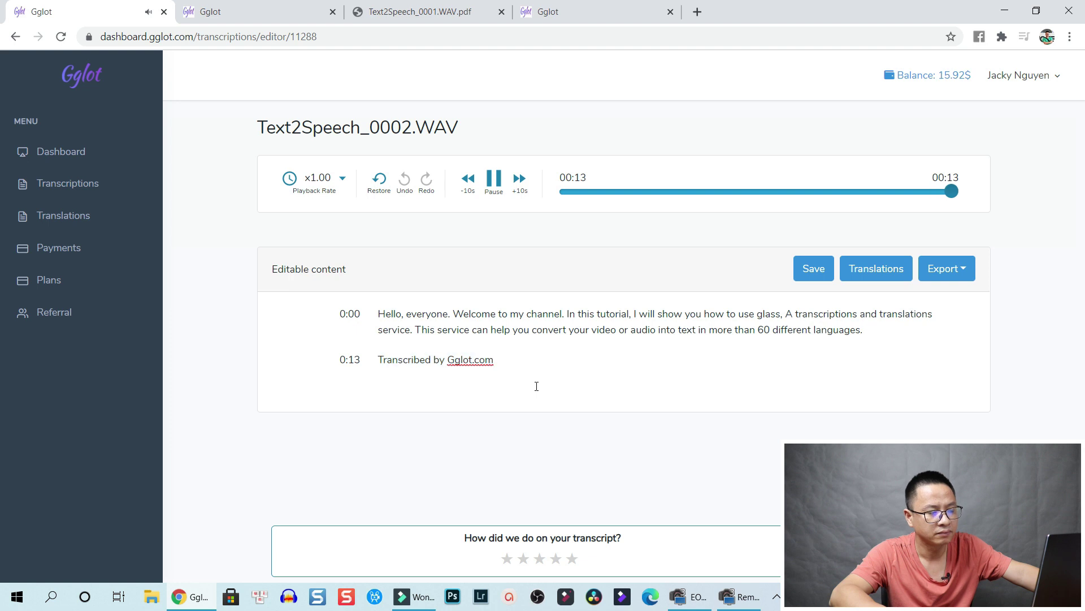
pyautogui.click(493, 179)
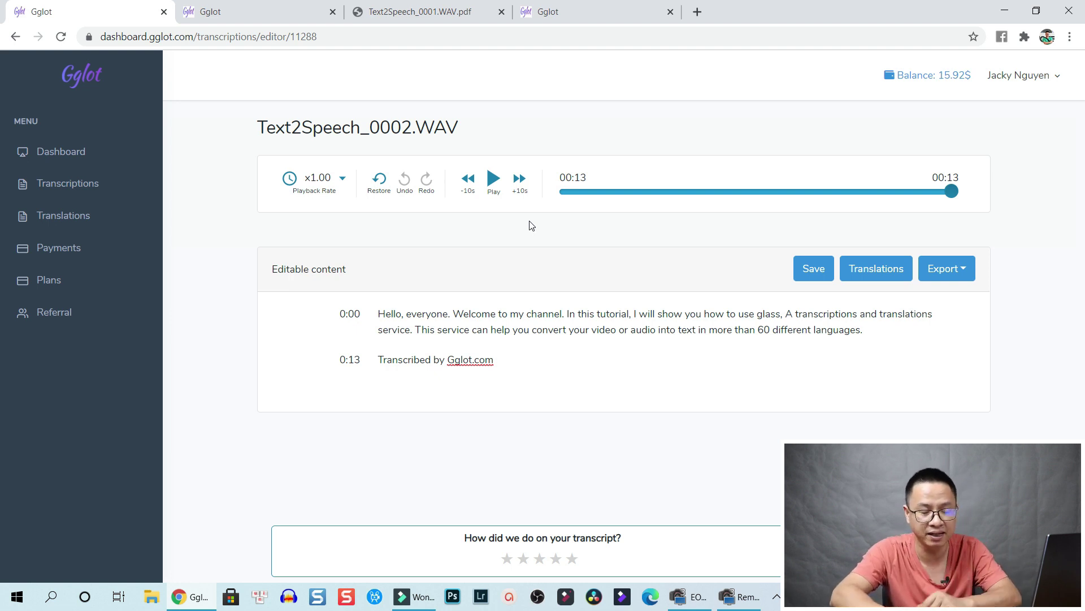
# Correct the misheard word "glass" in the transcript's first paragraph to "Gglot" and save the transcript
pyautogui.doubleClick(769, 314)
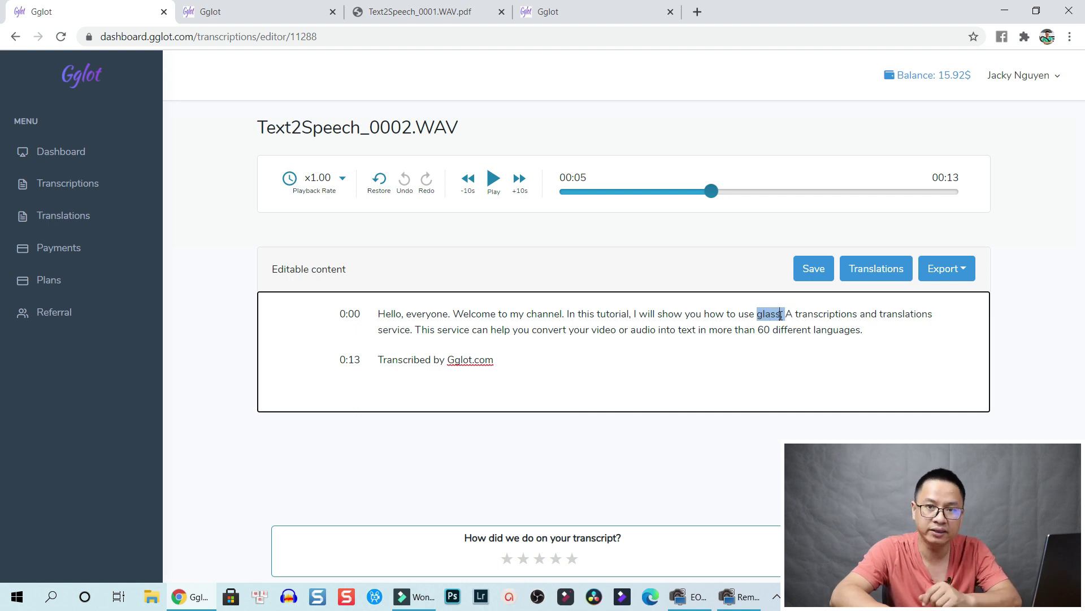
pyautogui.moveTo(781, 314); pyautogui.dragTo(758, 316)
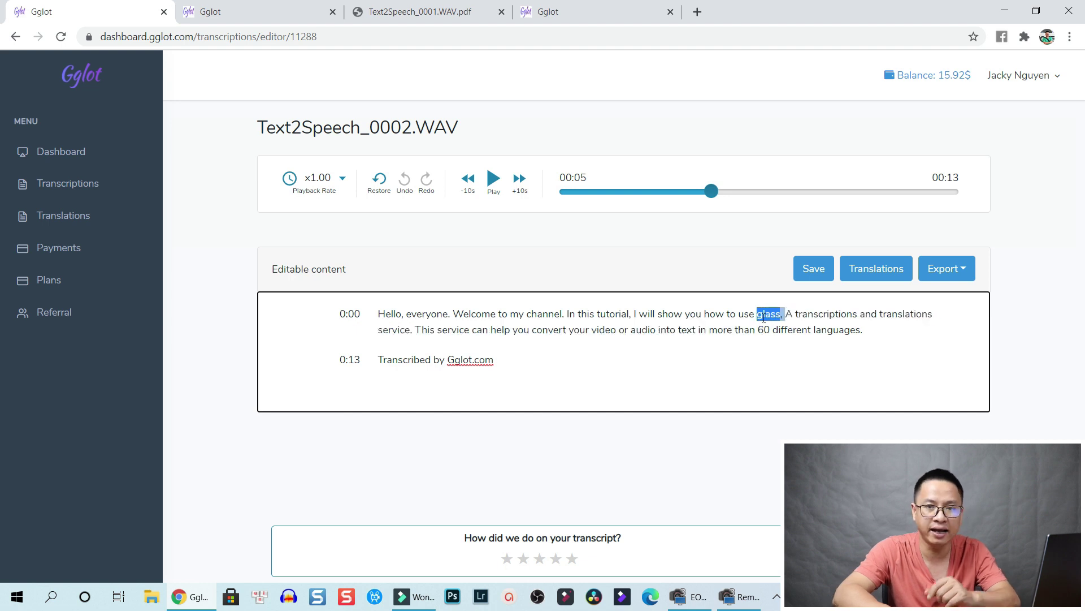
pyautogui.write('G')
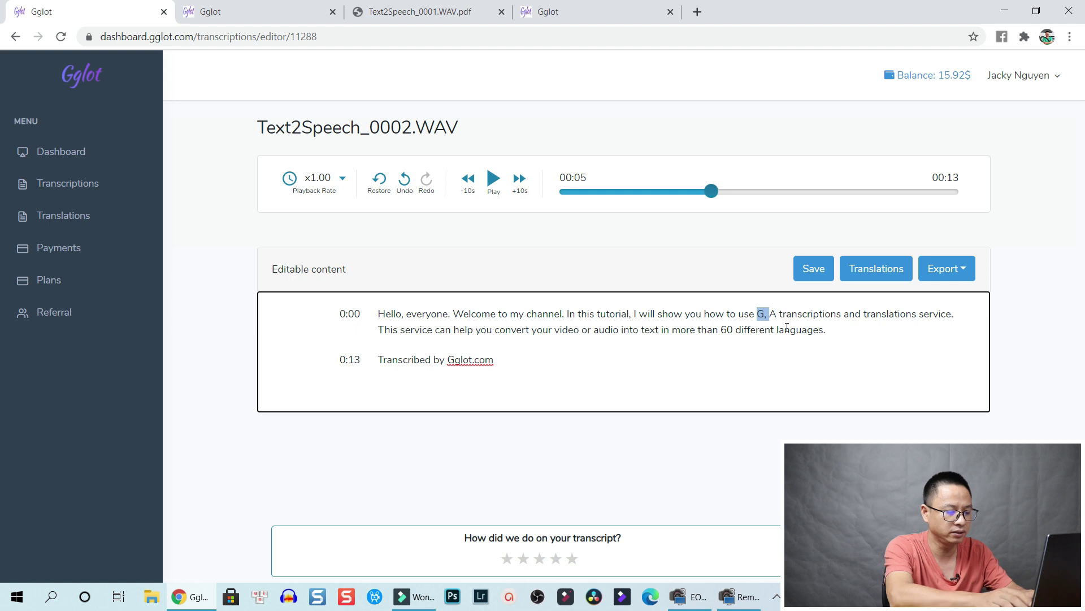
pyautogui.write('glo')
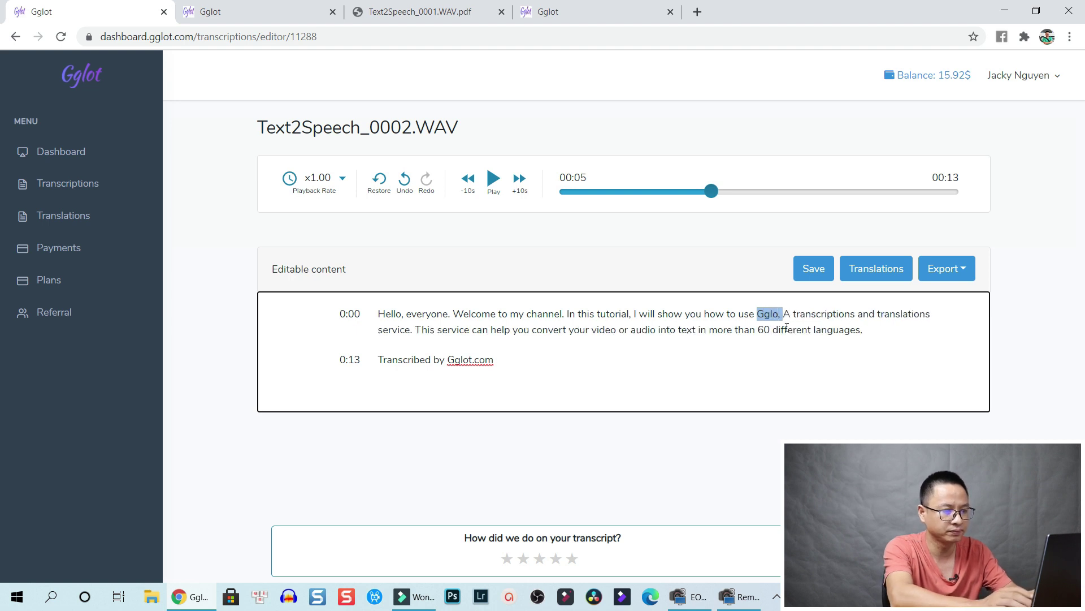
pyautogui.write('t')
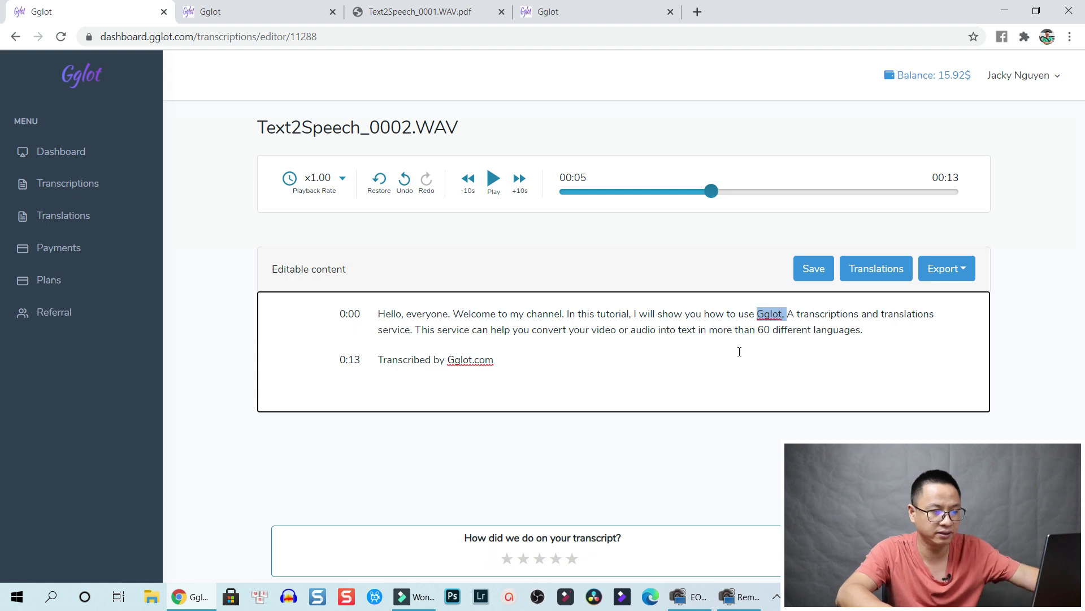
pyautogui.click(717, 331)
pyautogui.click(815, 273)
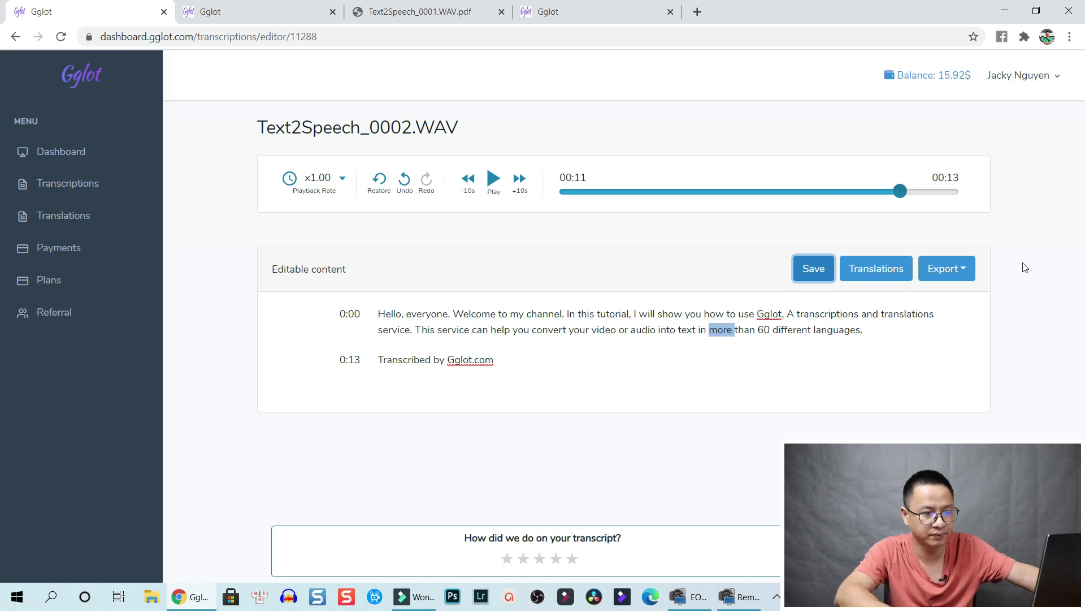
# Export the corrected transcript as YouTube subtitles (*.sbv) and as a Microsoft Word document (*.docx)
pyautogui.click(961, 269)
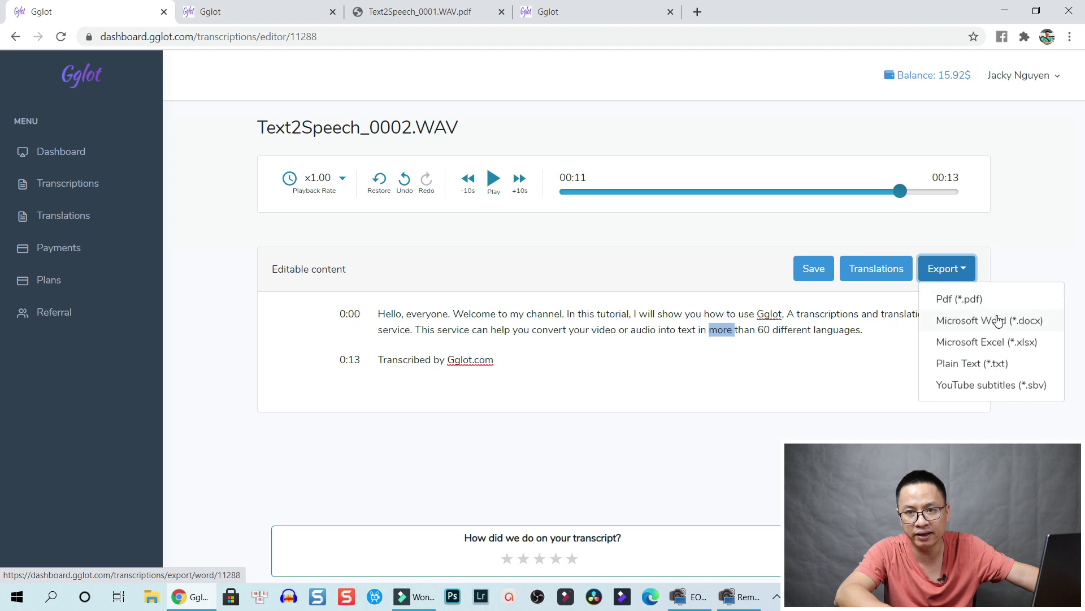
pyautogui.click(968, 384)
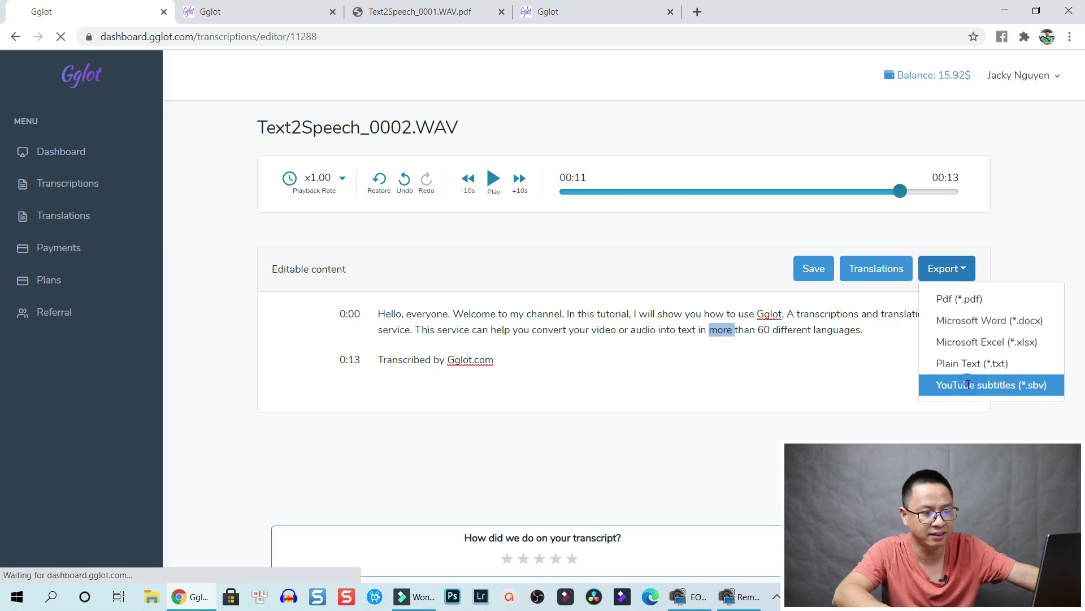
pyautogui.click(944, 271)
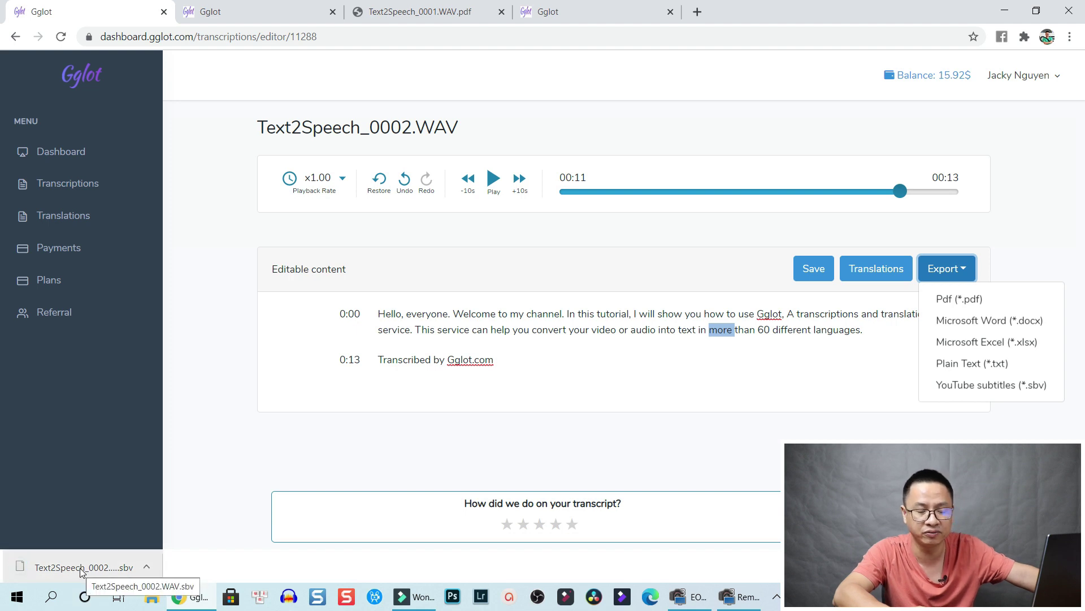
pyautogui.click(974, 320)
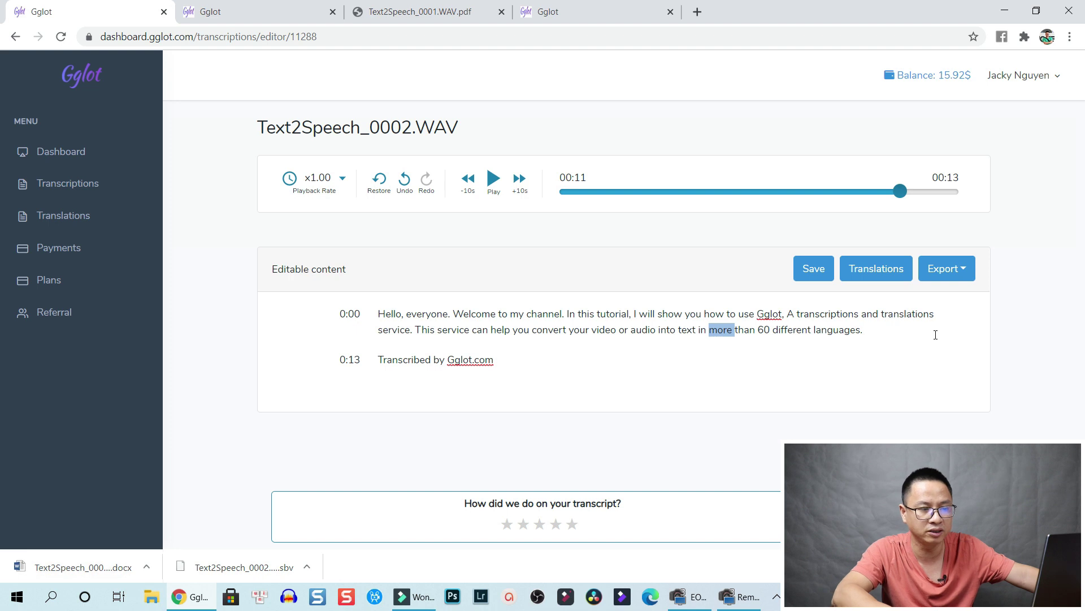
pyautogui.click(966, 264)
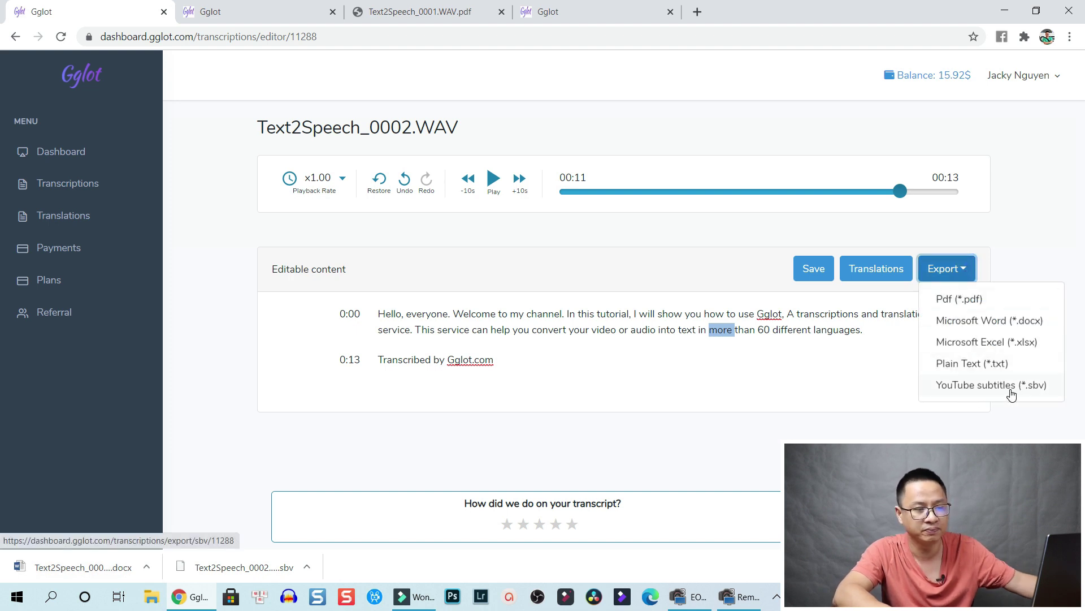
pyautogui.doubleClick(748, 330)
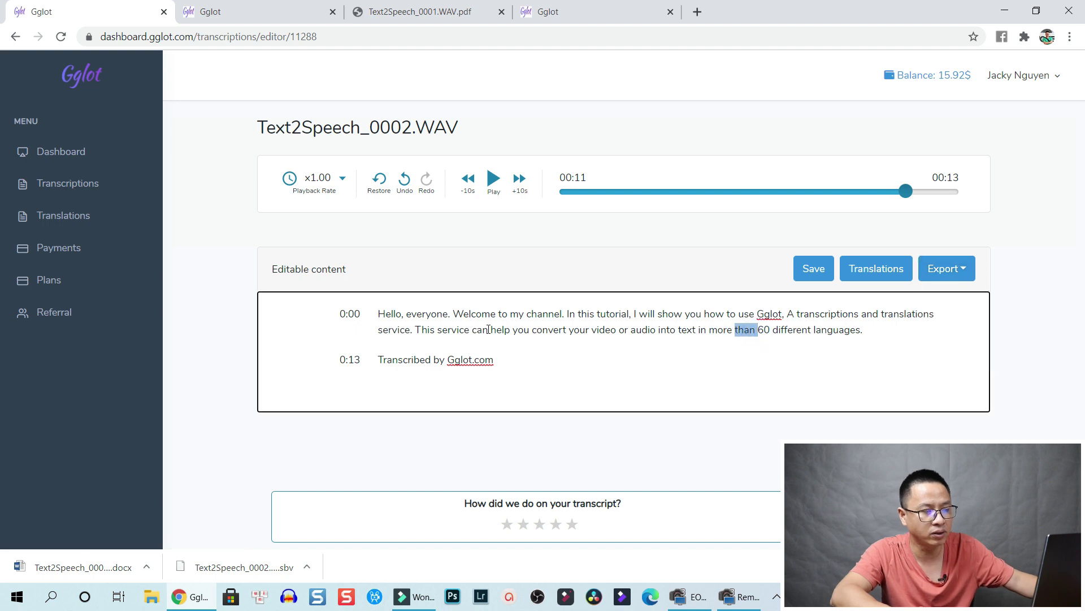
pyautogui.moveTo(386, 313); pyautogui.dragTo(820, 320)
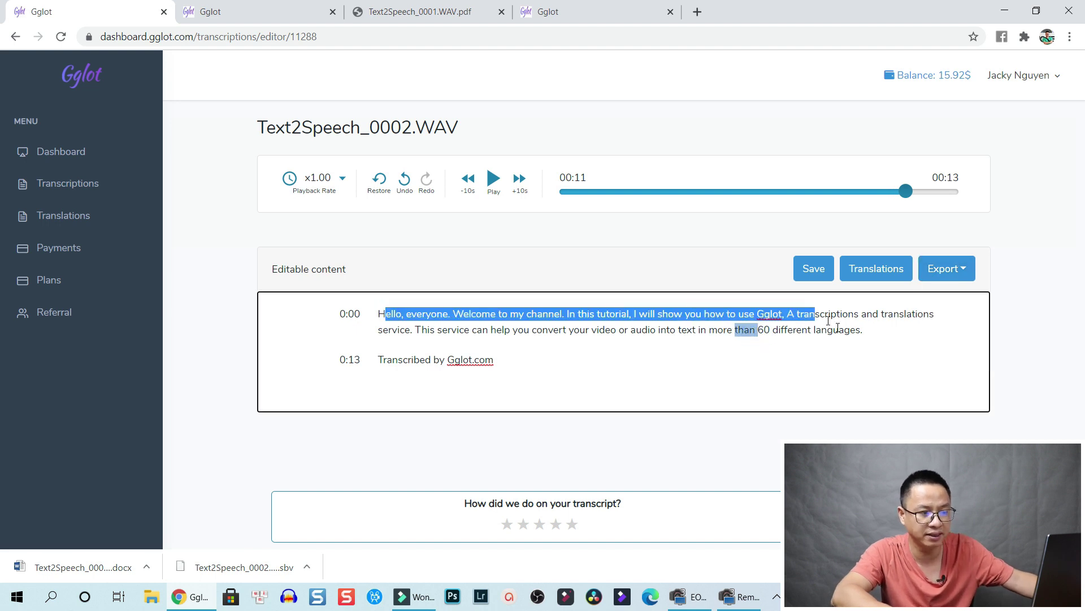
pyautogui.click(879, 331)
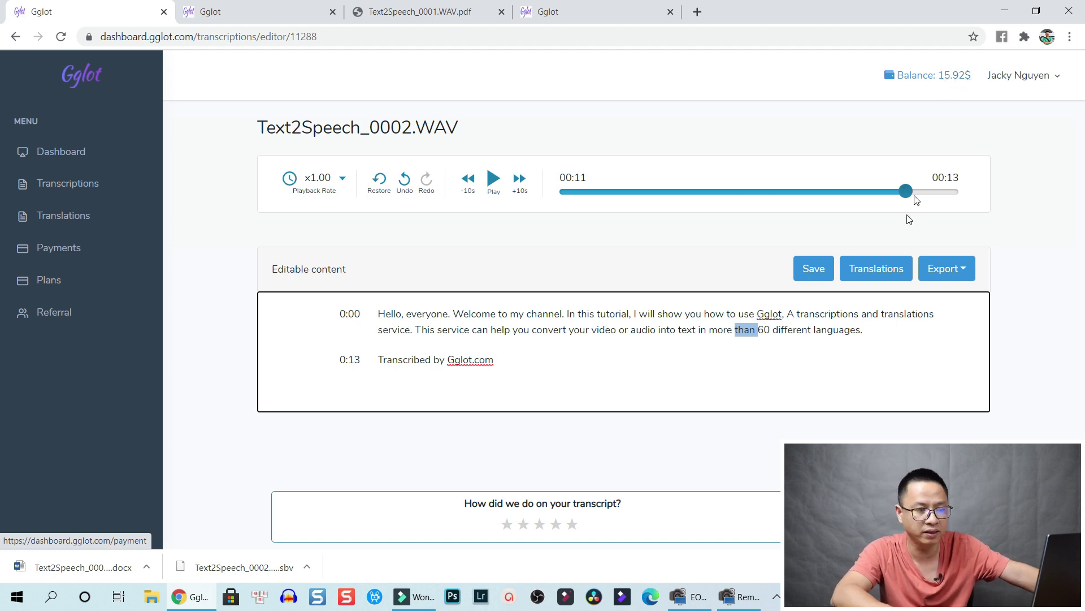
# Open the translation page for the Text2Speech_0002.WAV transcript and check its word count, translation rate and translation price
pyautogui.click(881, 272)
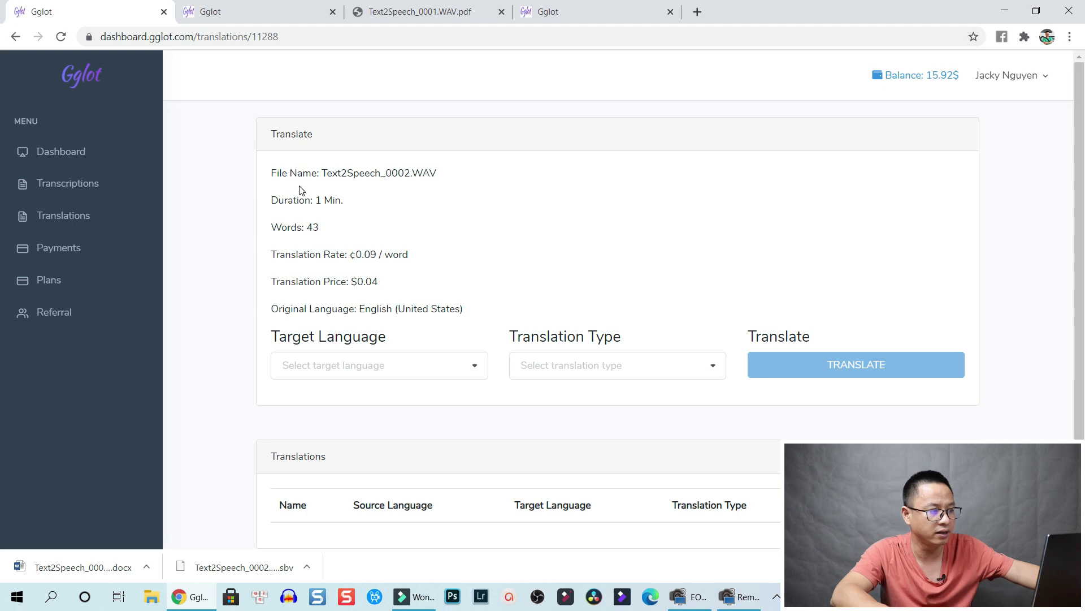
pyautogui.moveTo(280, 174); pyautogui.dragTo(301, 226)
pyautogui.click(276, 227)
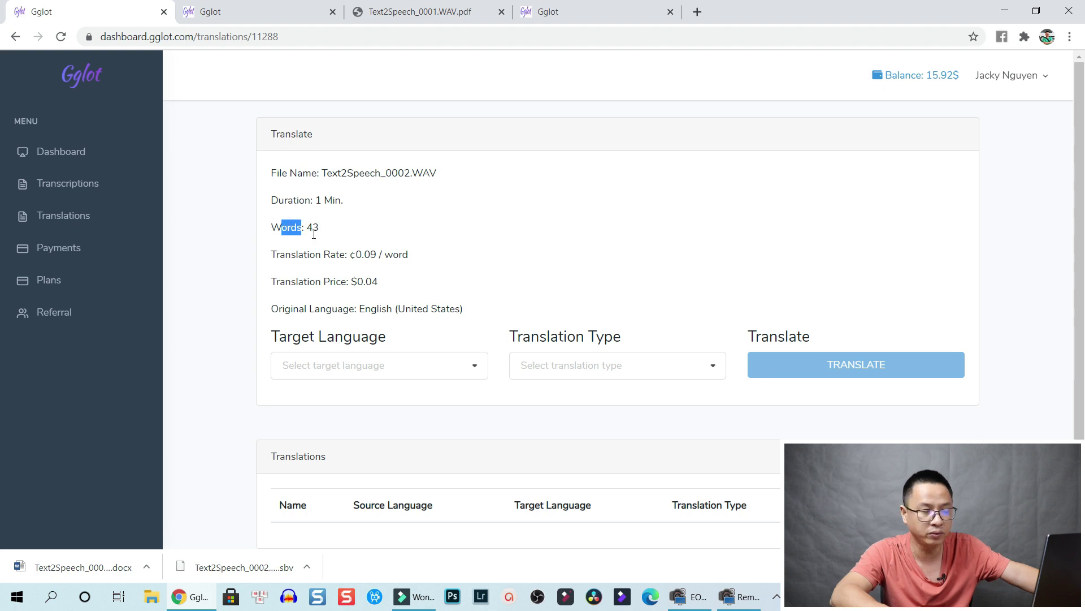
pyautogui.moveTo(282, 253); pyautogui.dragTo(376, 254)
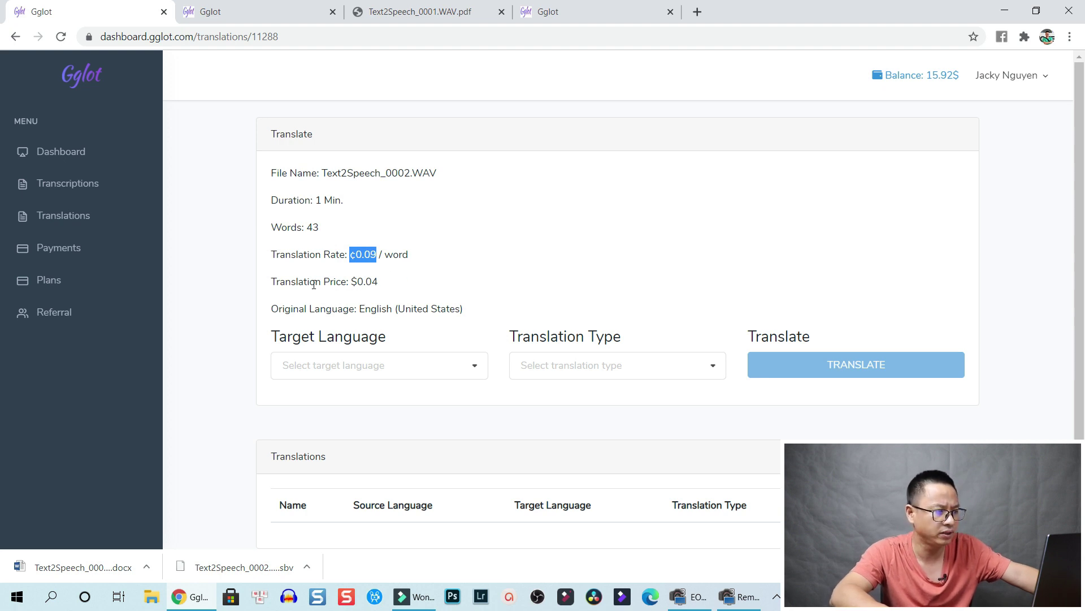
pyautogui.moveTo(273, 282); pyautogui.dragTo(399, 289)
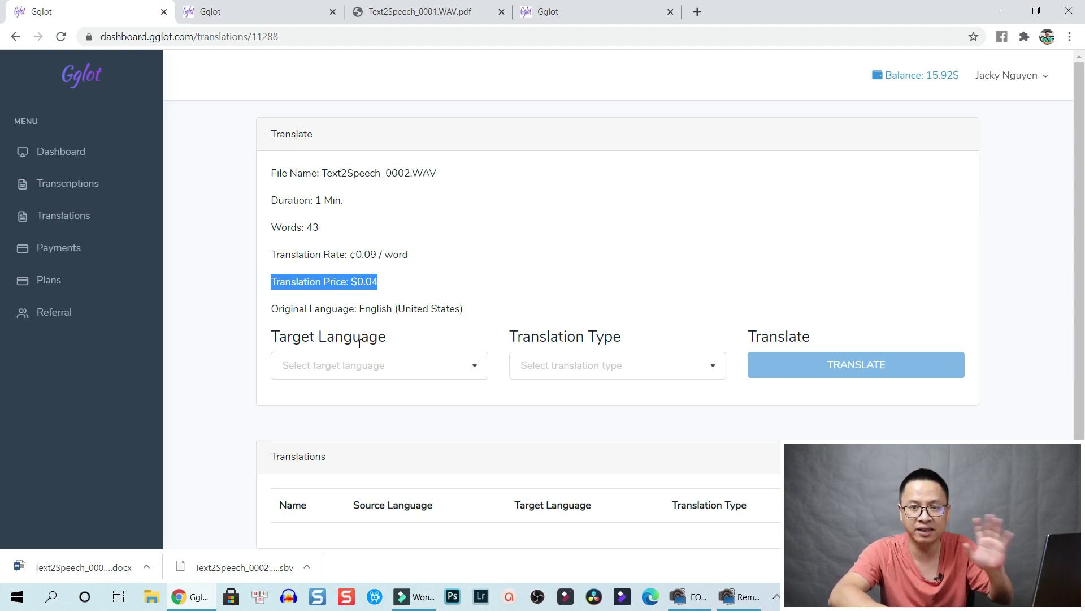
# Set the target language of the translation to Vietnamese (Vietnam)
pyautogui.click(473, 371)
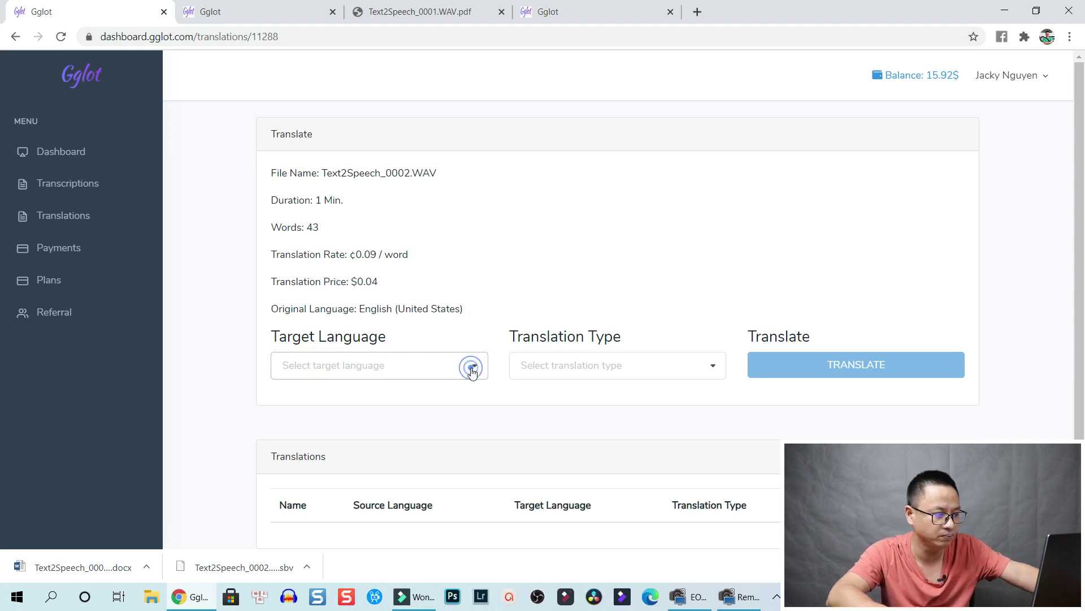
pyautogui.scroll(-15, 379, 311)
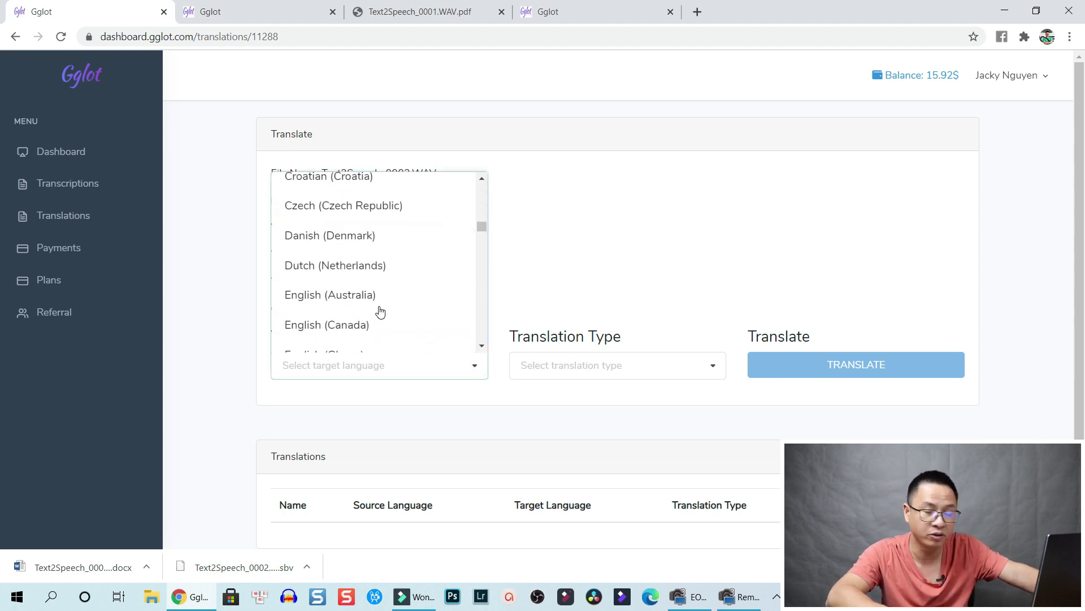
pyautogui.scroll(-10, 380, 311)
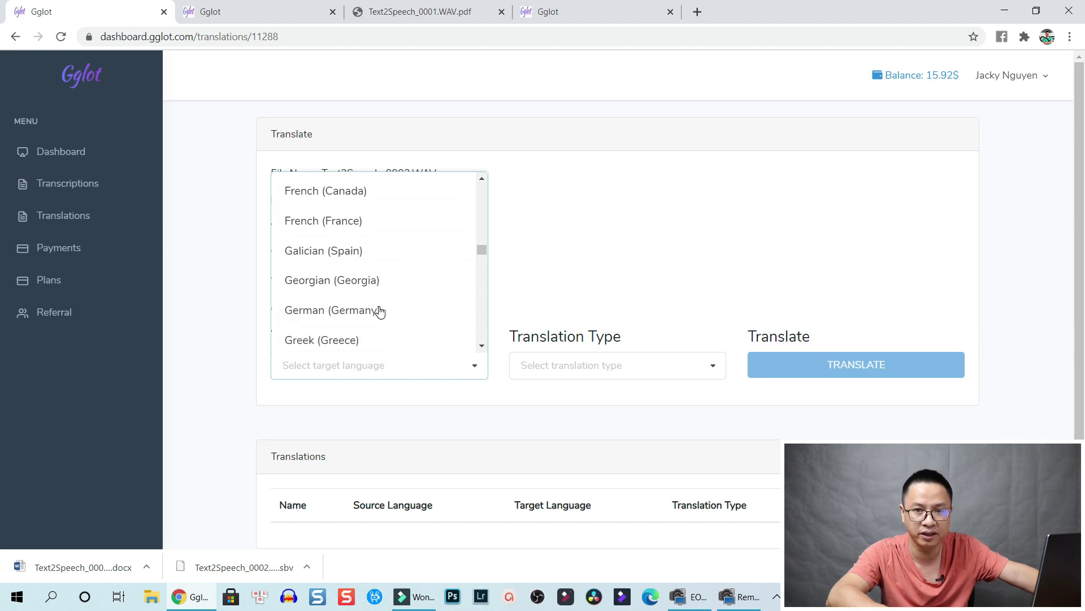
pyautogui.scroll(-3, 380, 312)
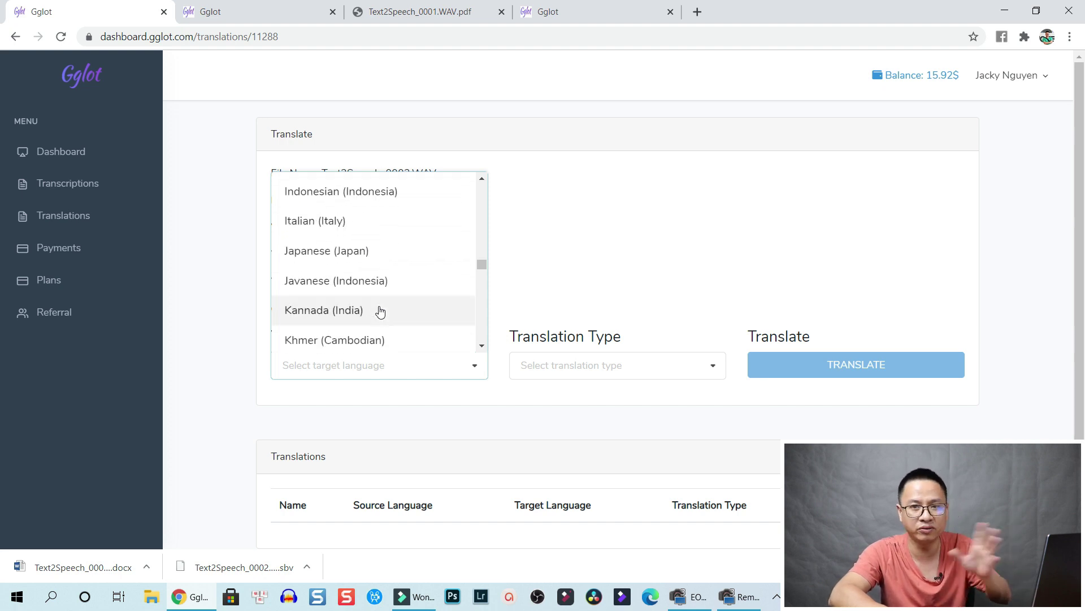
pyautogui.scroll(-10, 379, 311)
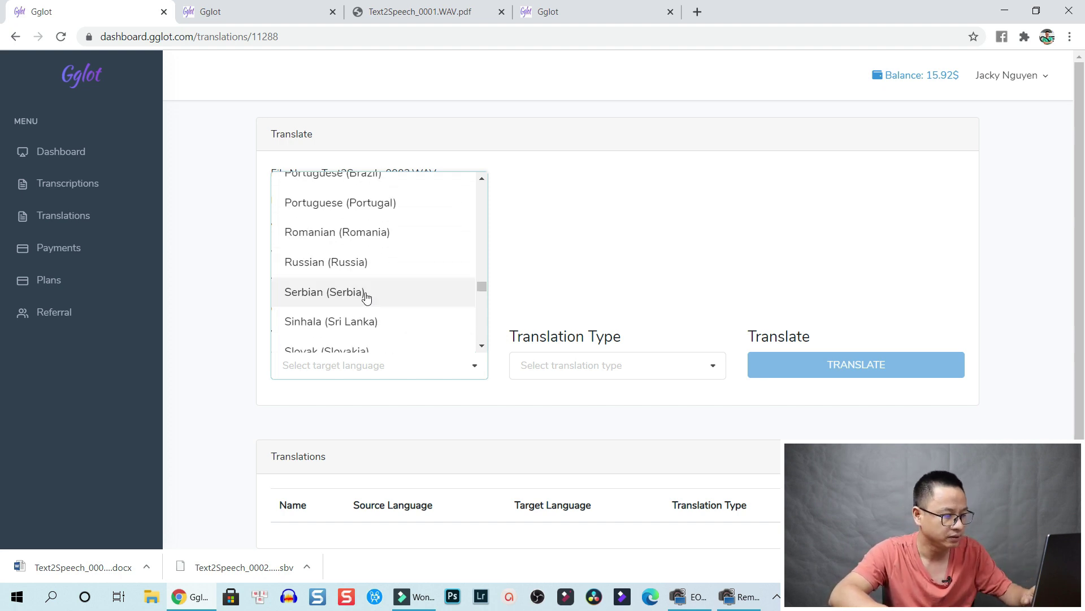
pyautogui.moveTo(482, 286); pyautogui.dragTo(479, 360)
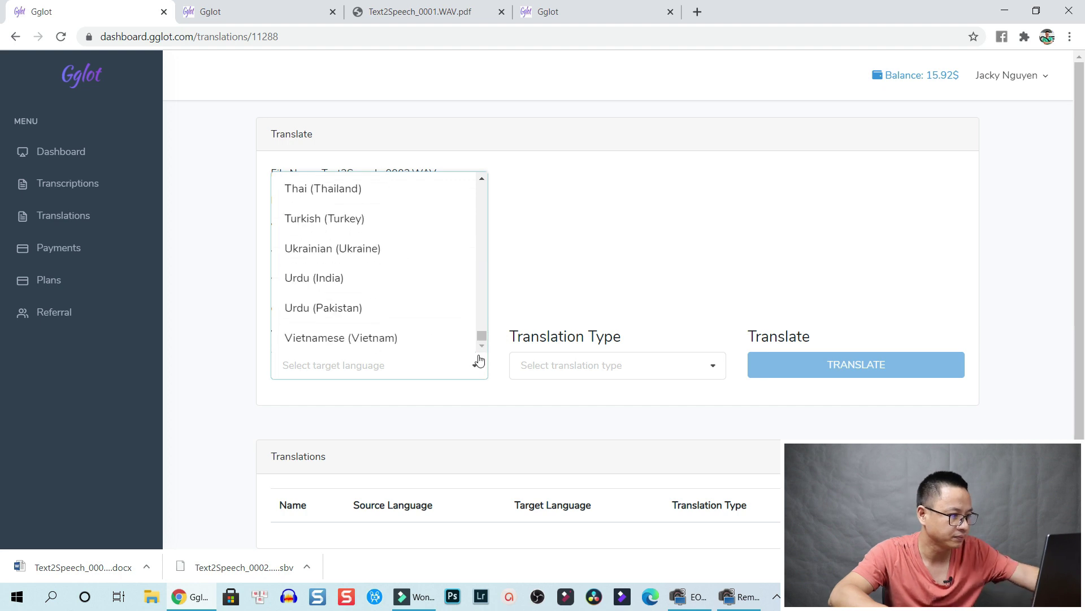
pyautogui.click(366, 341)
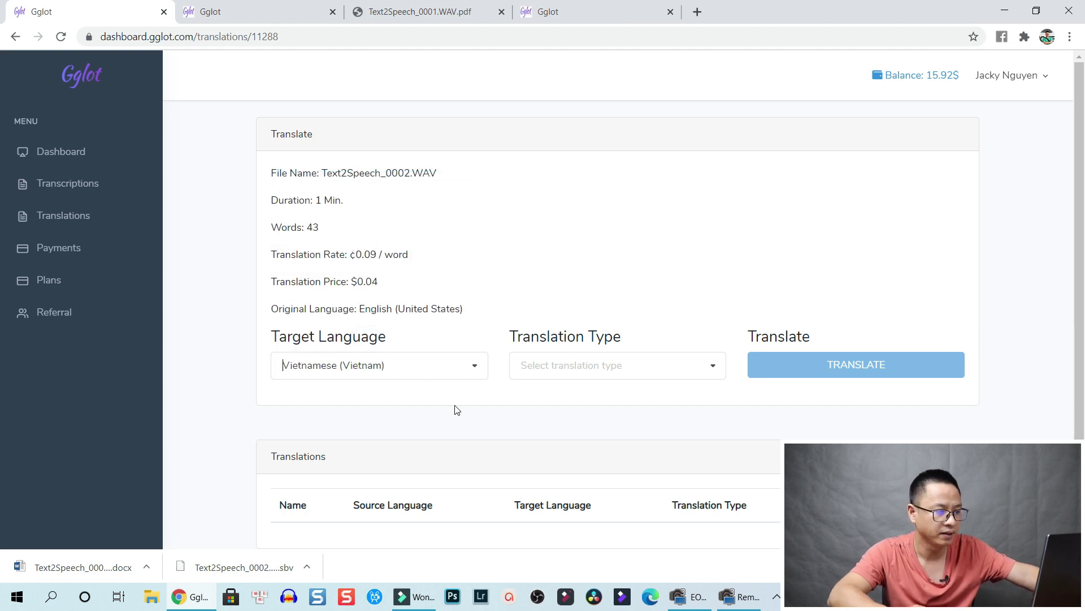
# Set the translation type to Subtitle and translate the transcript
pyautogui.click(711, 366)
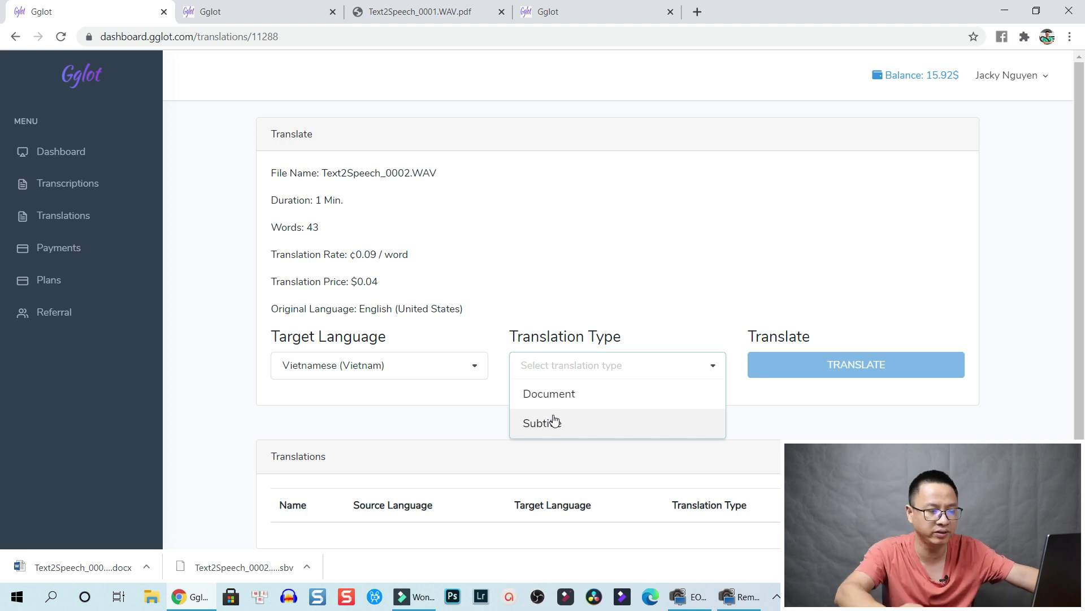
pyautogui.click(554, 418)
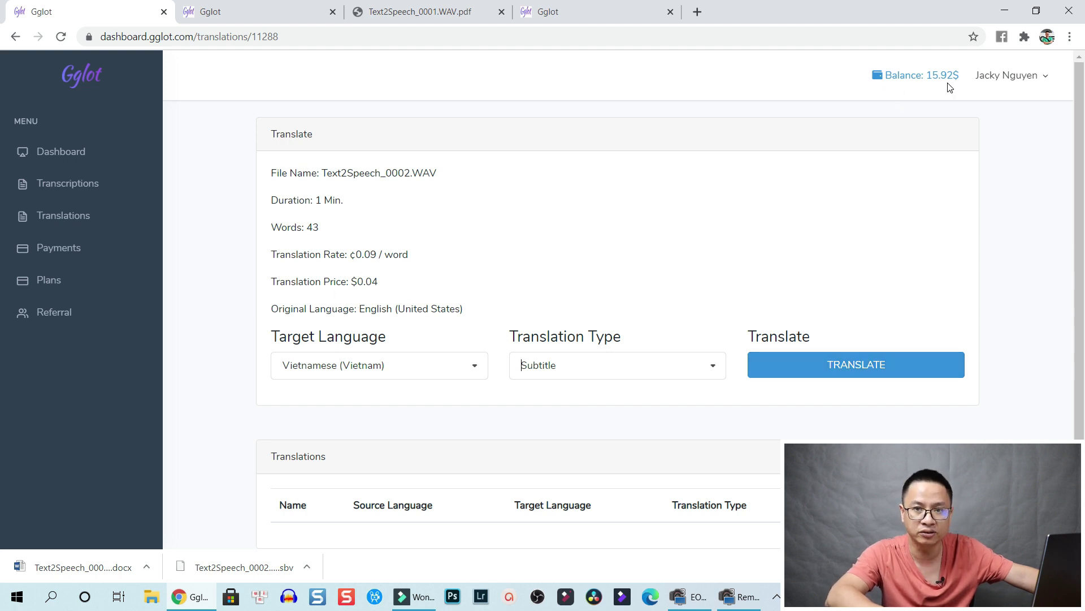
pyautogui.click(859, 361)
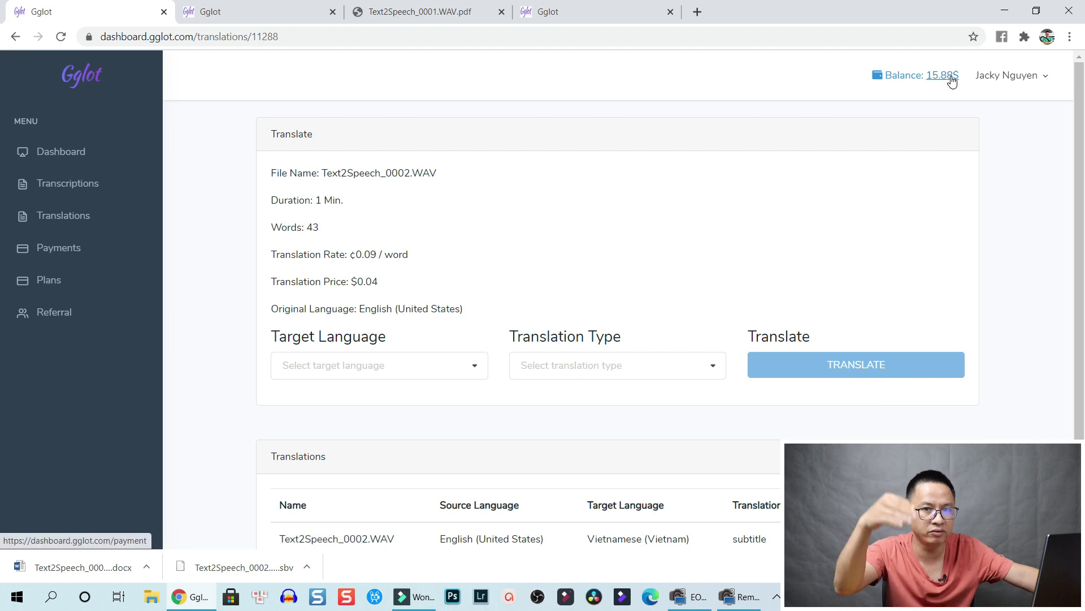
# Open the Vietnamese translation of Text2Speech_0002.WAV for editing and replace "hiển thị" in the second subtitle line with "chỉ cho các"
pyautogui.scroll(-2, 729, 225)
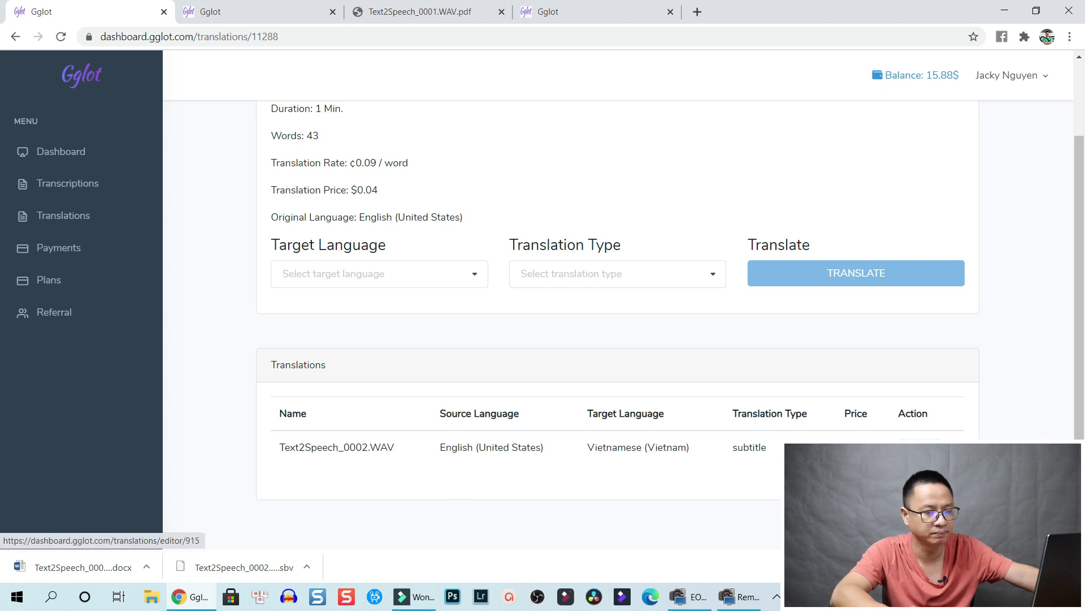
pyautogui.click(918, 447)
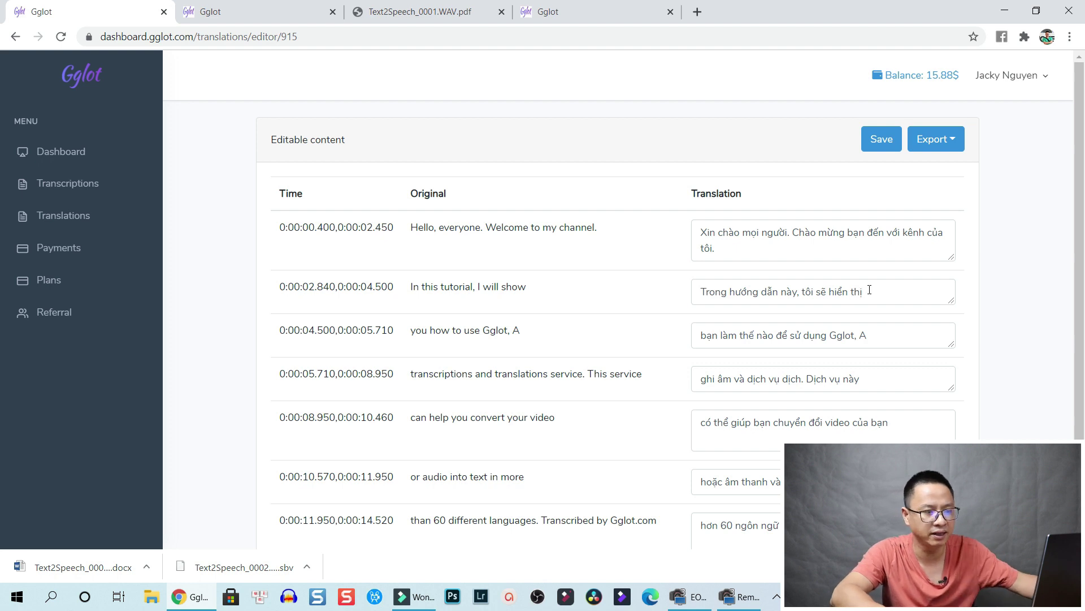
pyautogui.moveTo(869, 290); pyautogui.dragTo(833, 298)
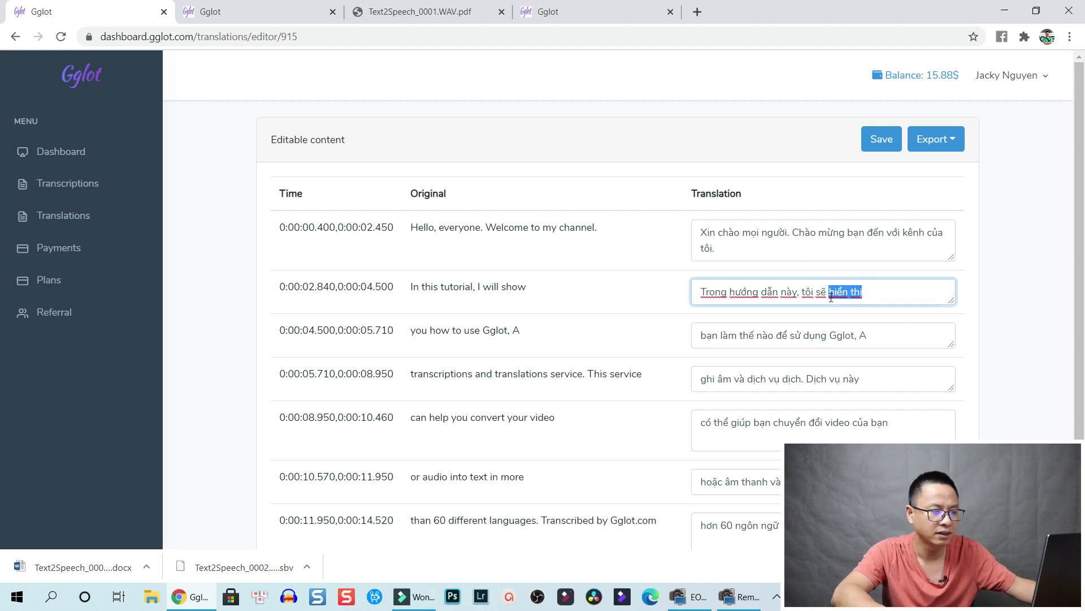
pyautogui.write('chỉn')
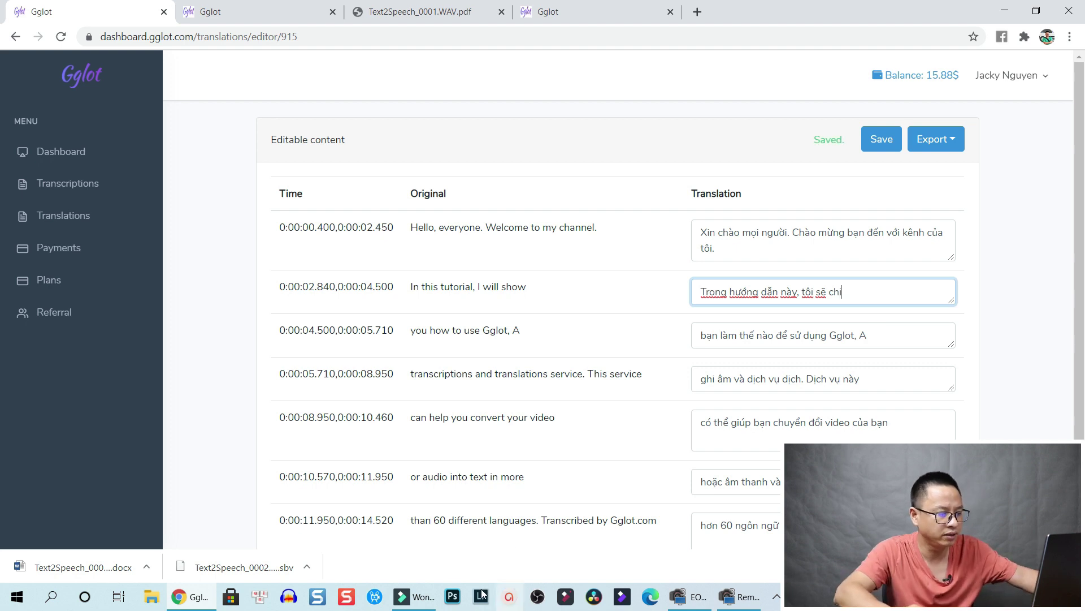
pyautogui.click(261, 597)
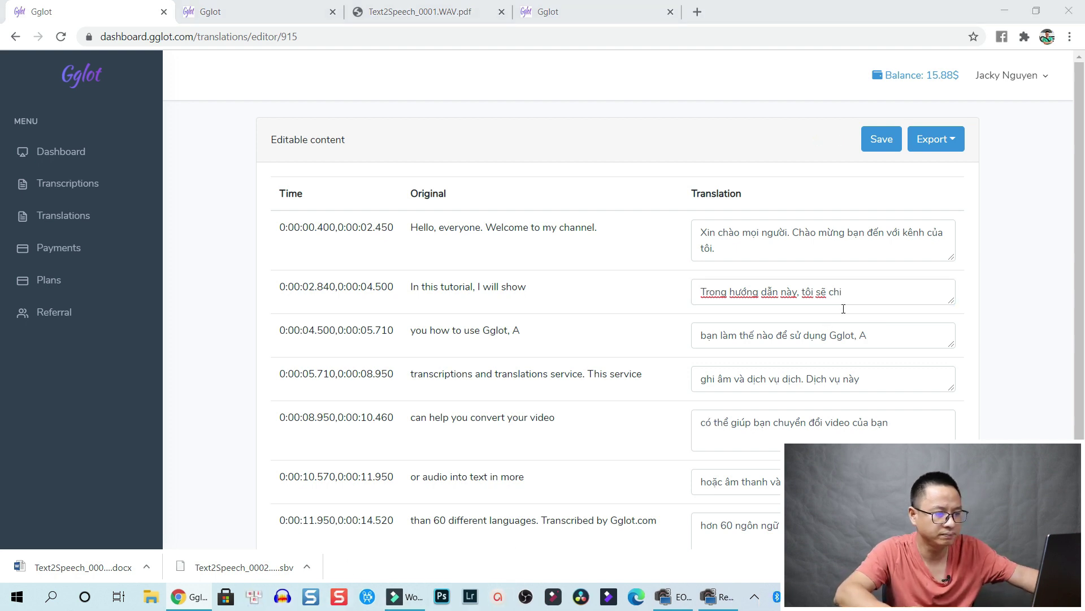
pyautogui.click(667, 184)
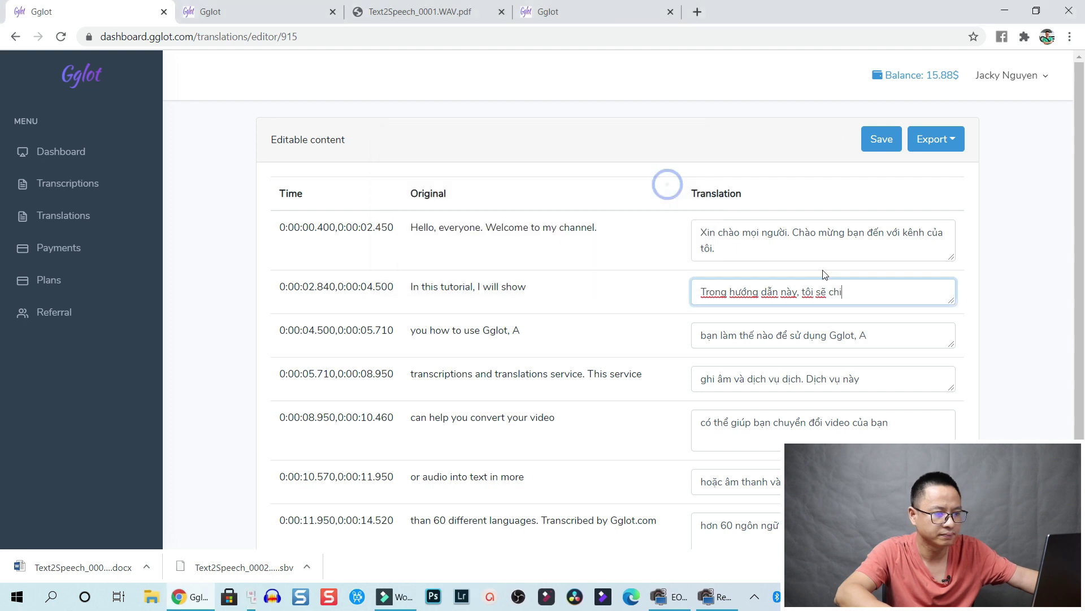
pyautogui.click(863, 291)
pyautogui.press('BackSpace')
pyautogui.write('ỉ')
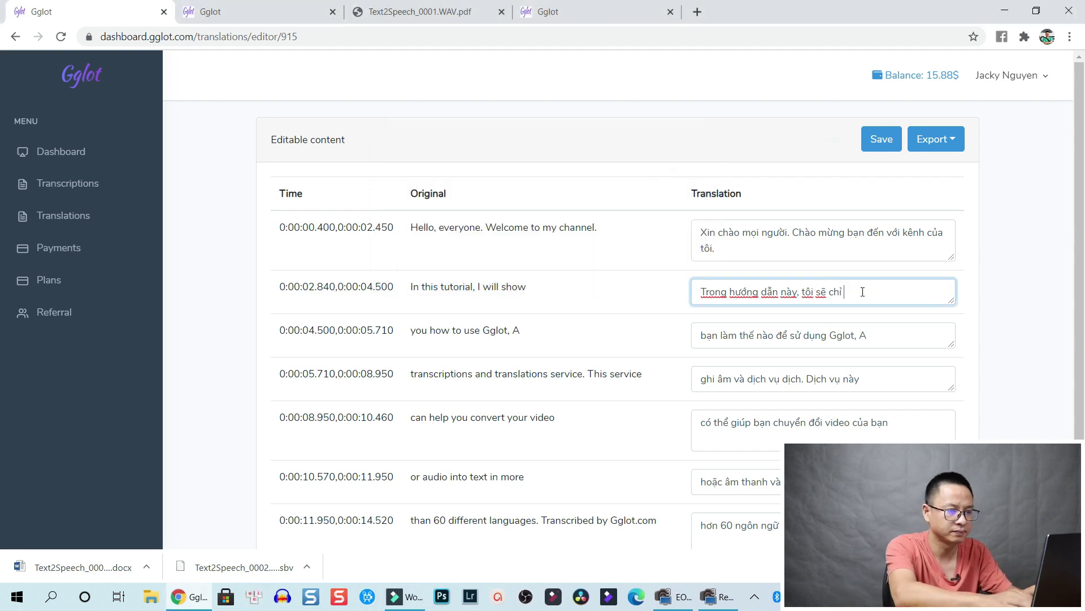
pyautogui.write(' cho các')
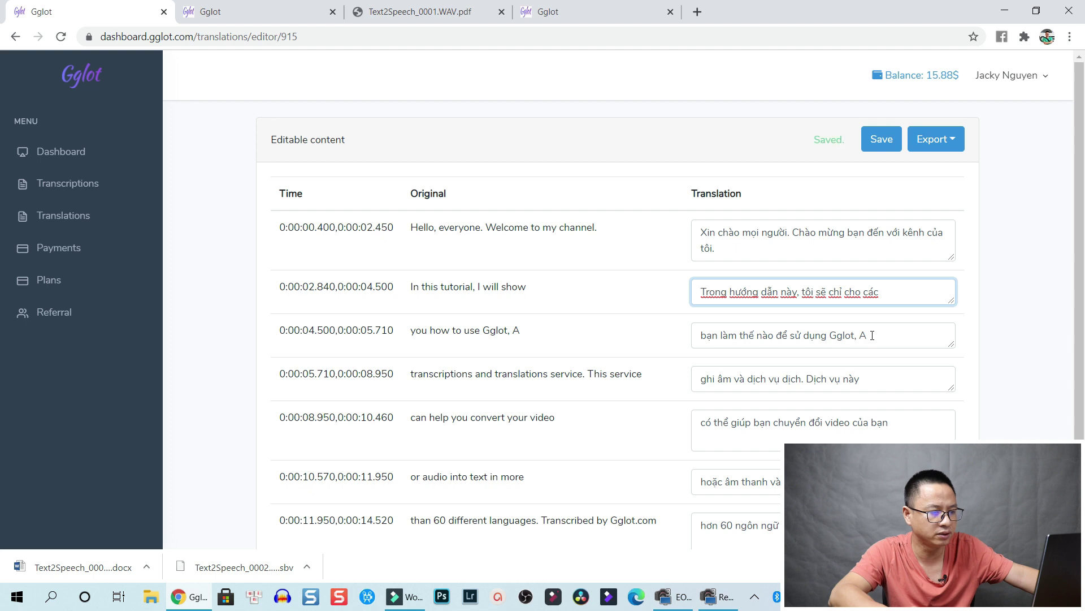
# Remove the trailing "A" after "Gglot," in the third translated subtitle line and save the translation
pyautogui.doubleClick(862, 336)
pyautogui.write('mo')
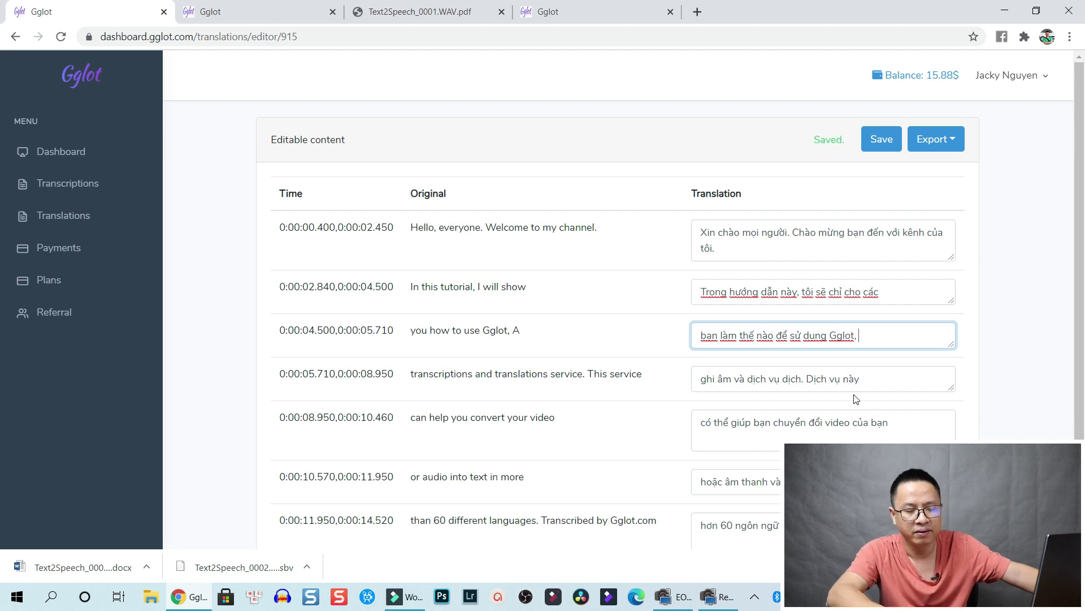
pyautogui.scroll(-2, 854, 402)
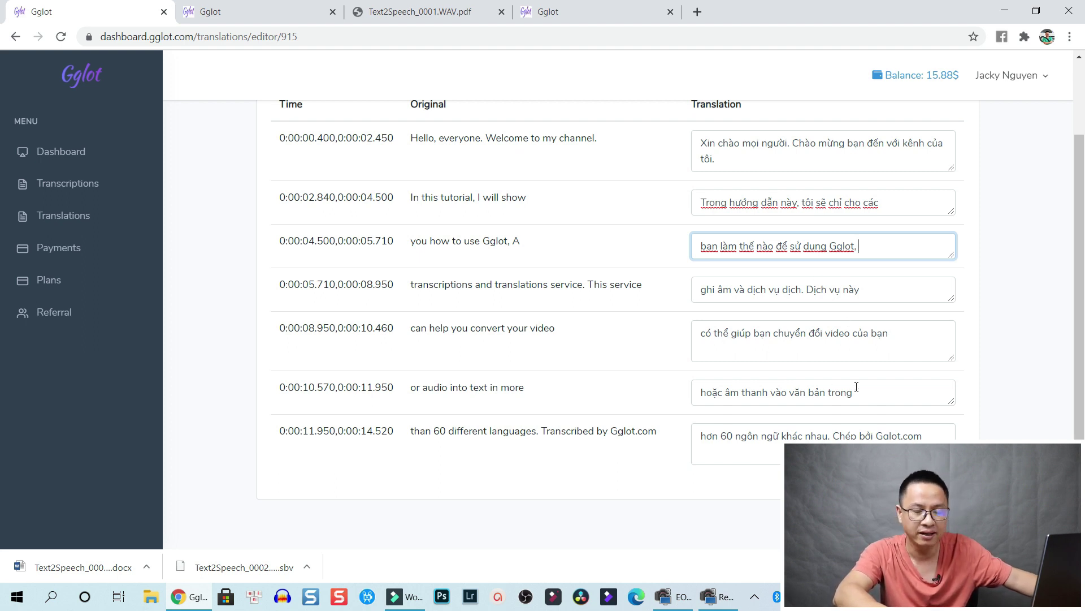
pyautogui.scroll(3, 865, 384)
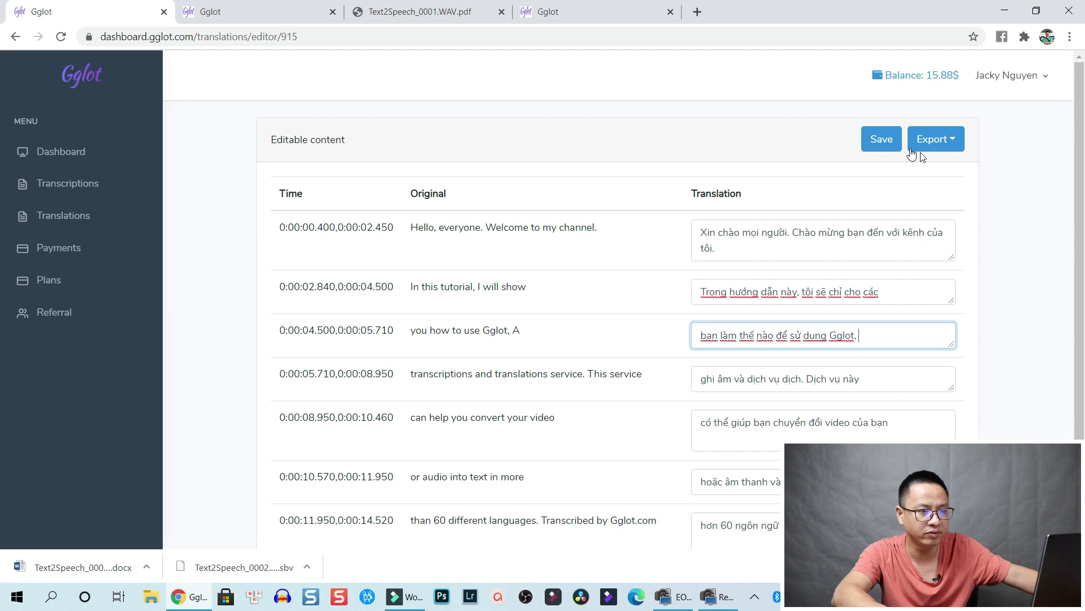
pyautogui.click(887, 141)
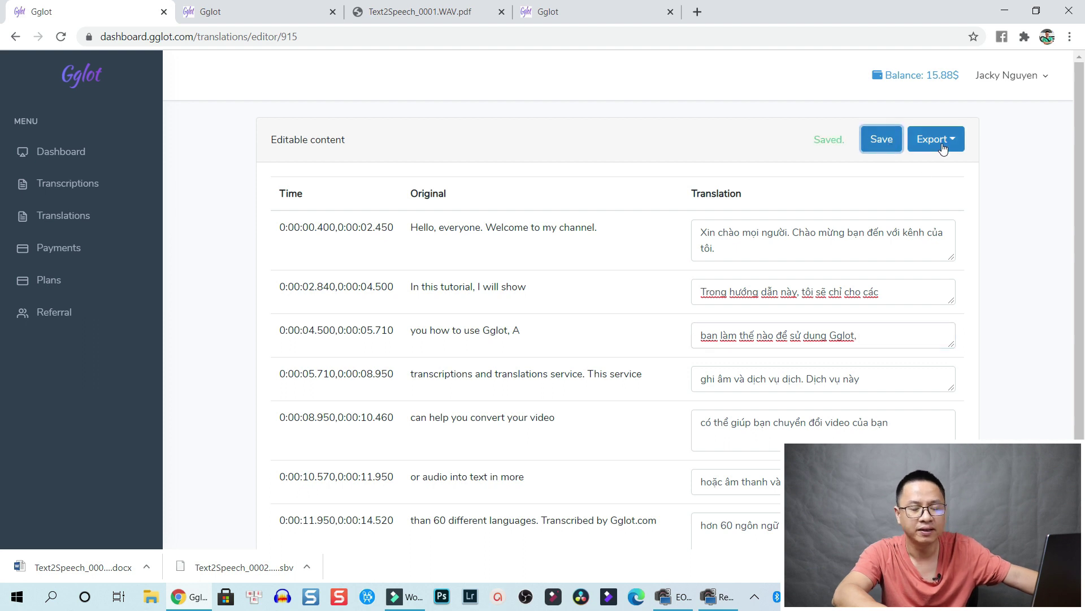
# Check the export formats offered for the translation and the amounts and methods on the payment page
pyautogui.click(943, 141)
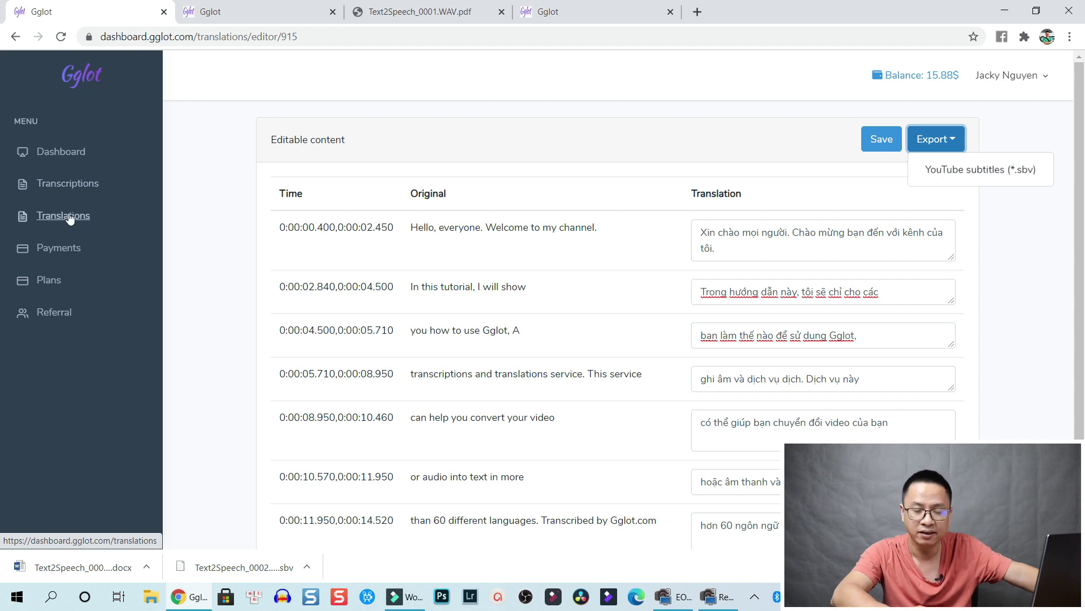
pyautogui.click(57, 248)
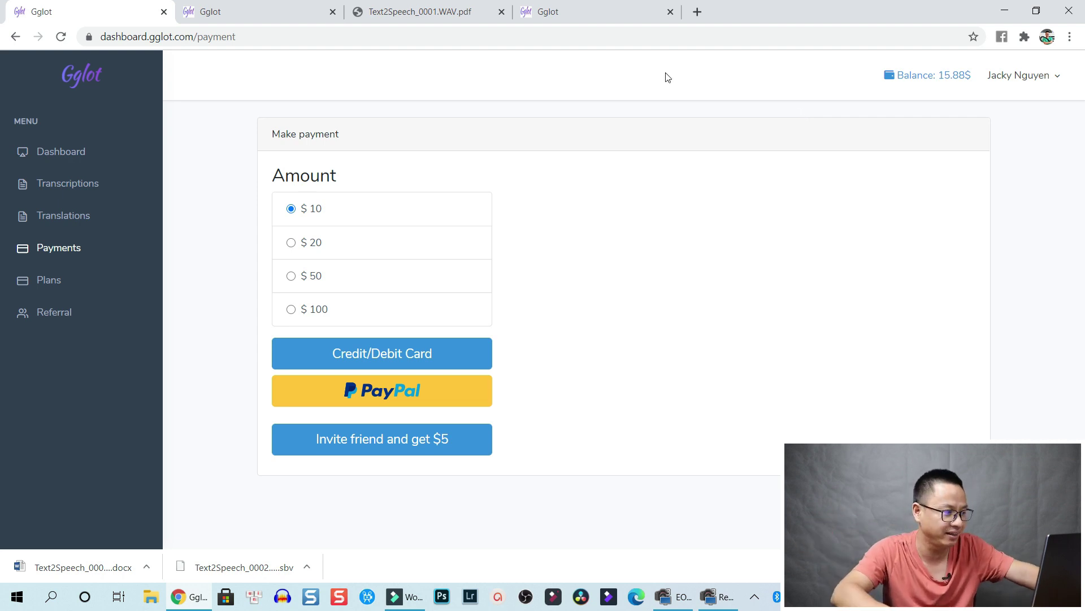
# Compare the Start, Business and Pro plans, view the Business plan's checkout page and return to the plans
pyautogui.click(52, 282)
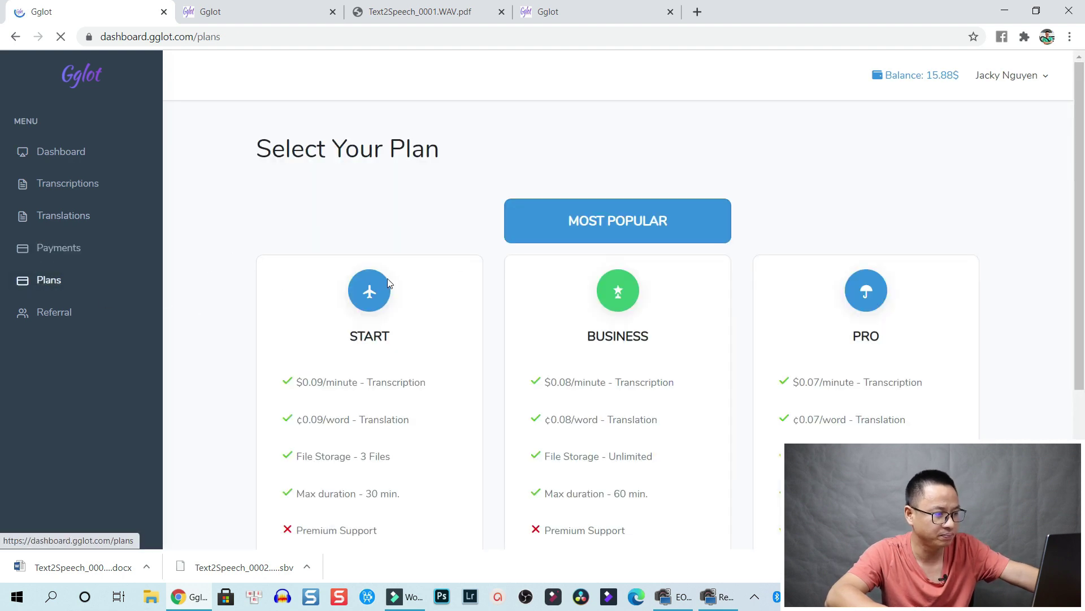
pyautogui.scroll(-3, 499, 298)
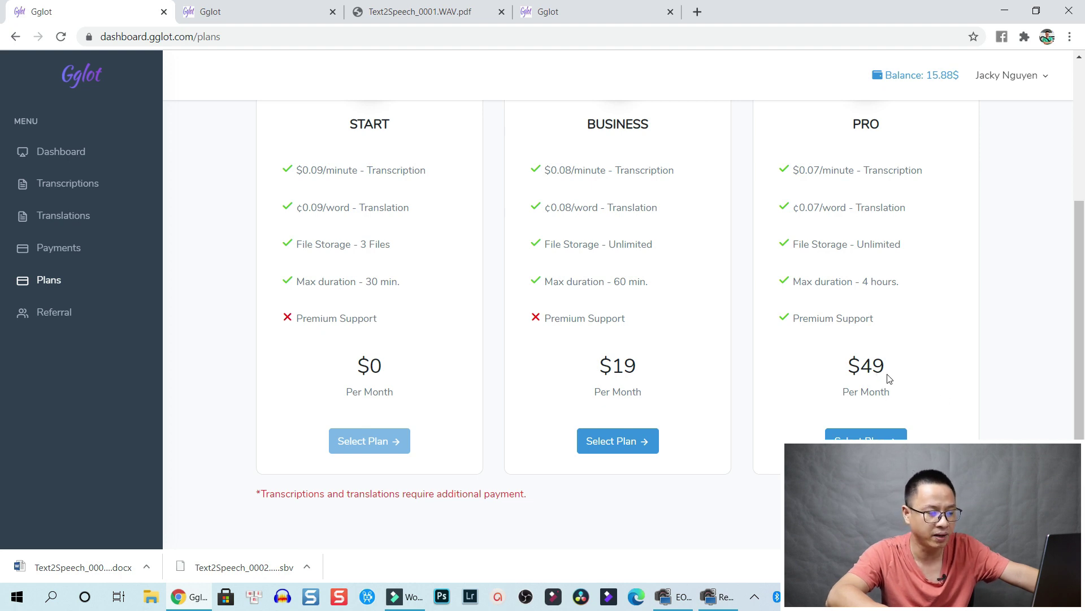
pyautogui.click(615, 441)
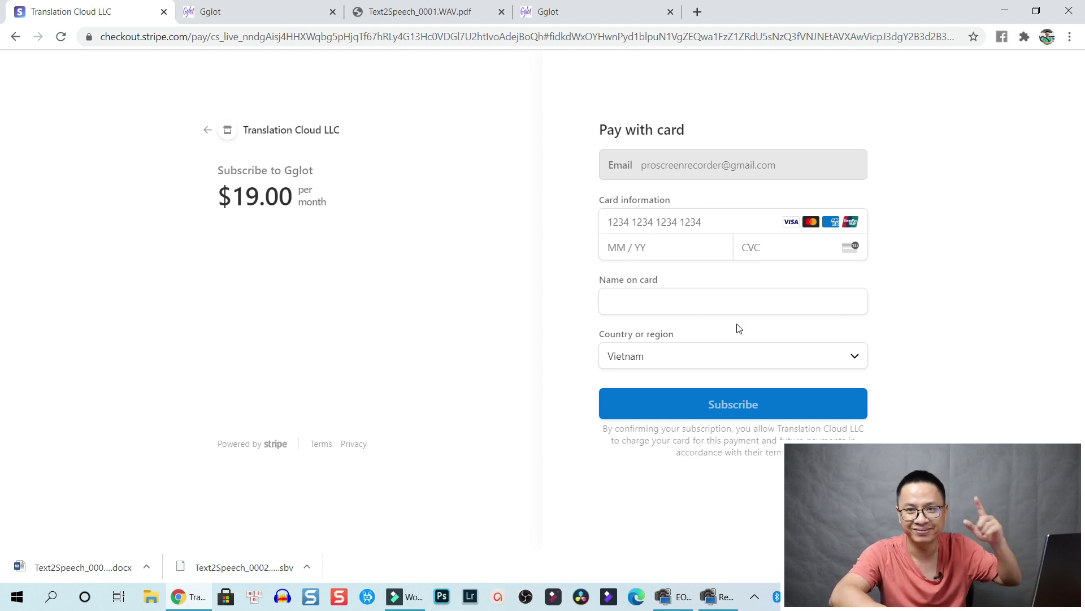
pyautogui.click(15, 37)
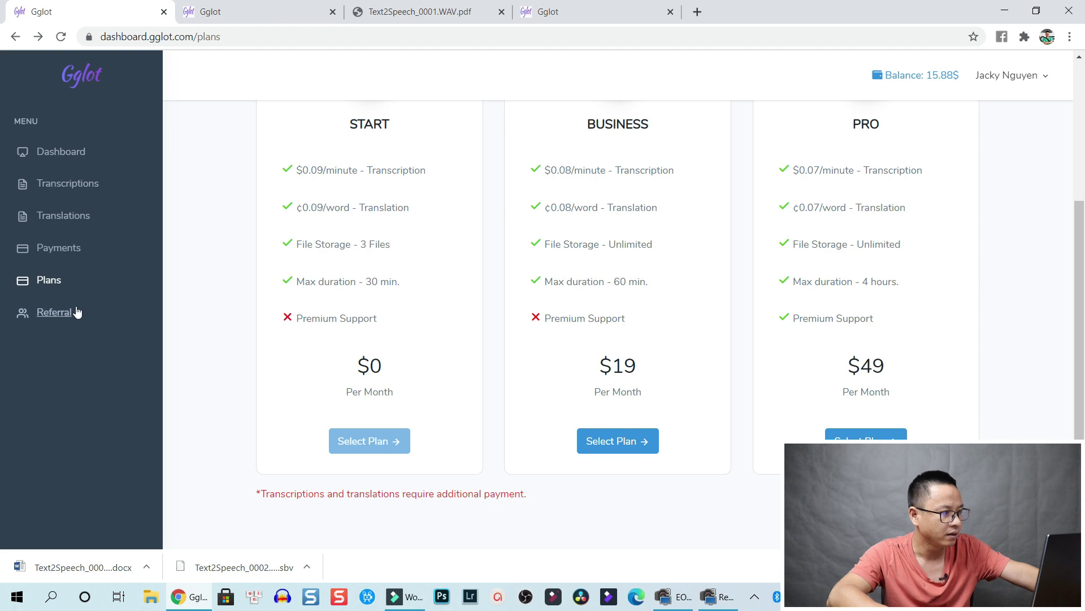
# Open the referral rewards page and copy the account's referral link
pyautogui.click(56, 312)
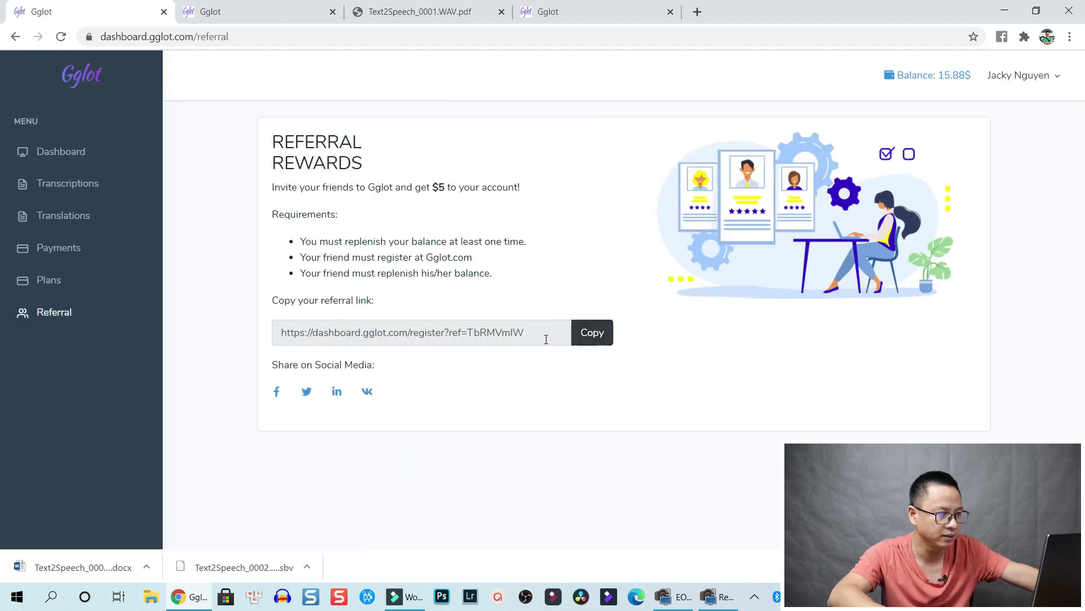
pyautogui.click(594, 335)
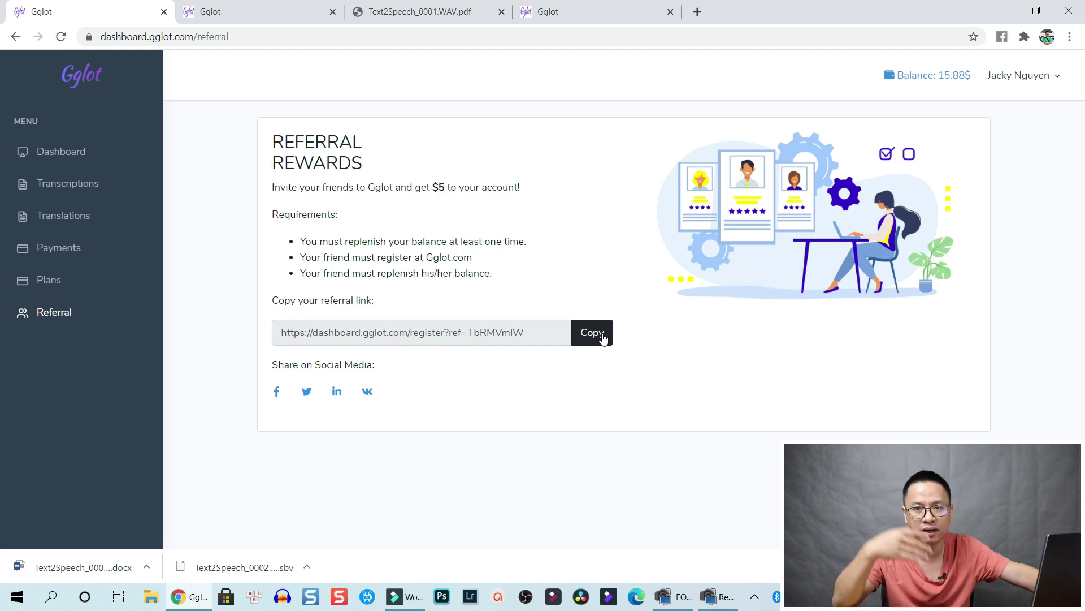